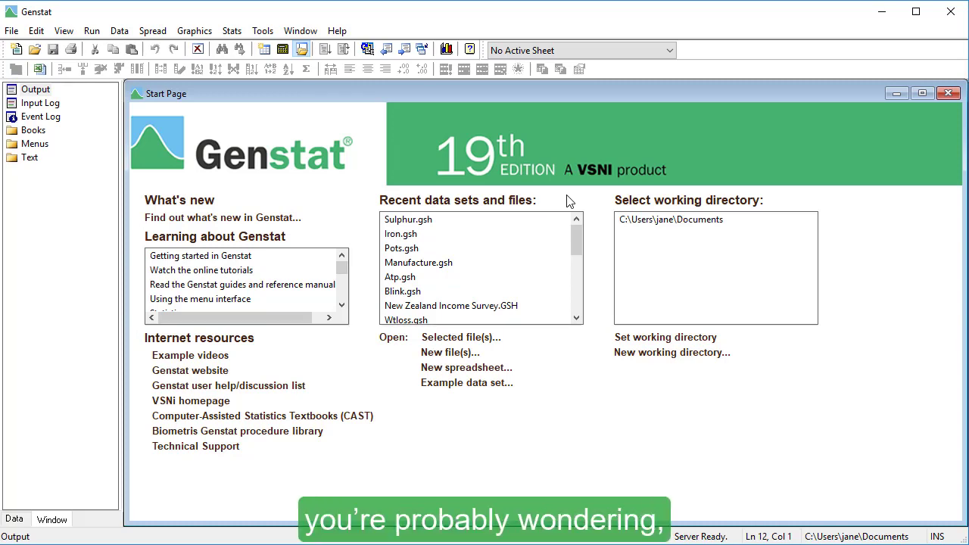
# Step: Go from Genstat help through the Spreadsheets topic to the Knowledge Base's Quick Start Guide page
pyautogui.click(474, 54)
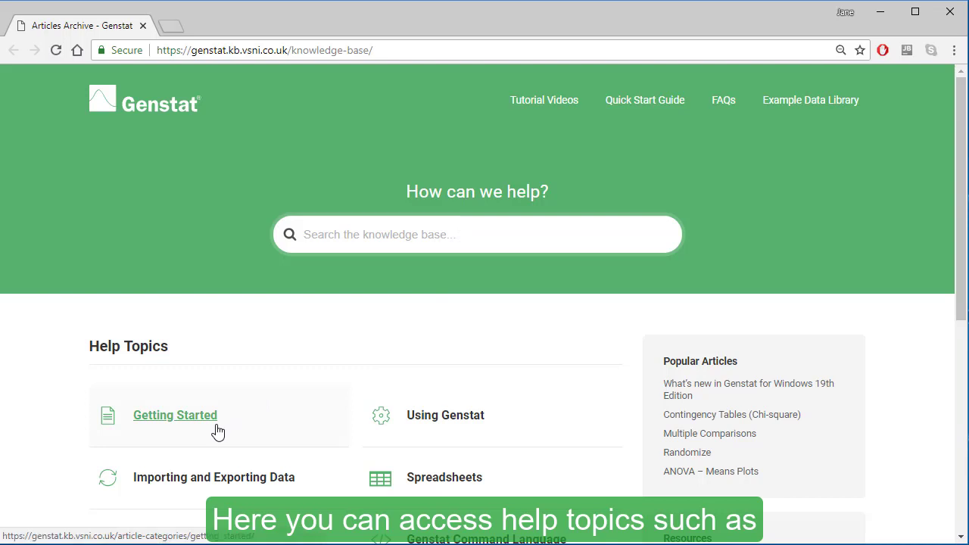
pyautogui.click(440, 485)
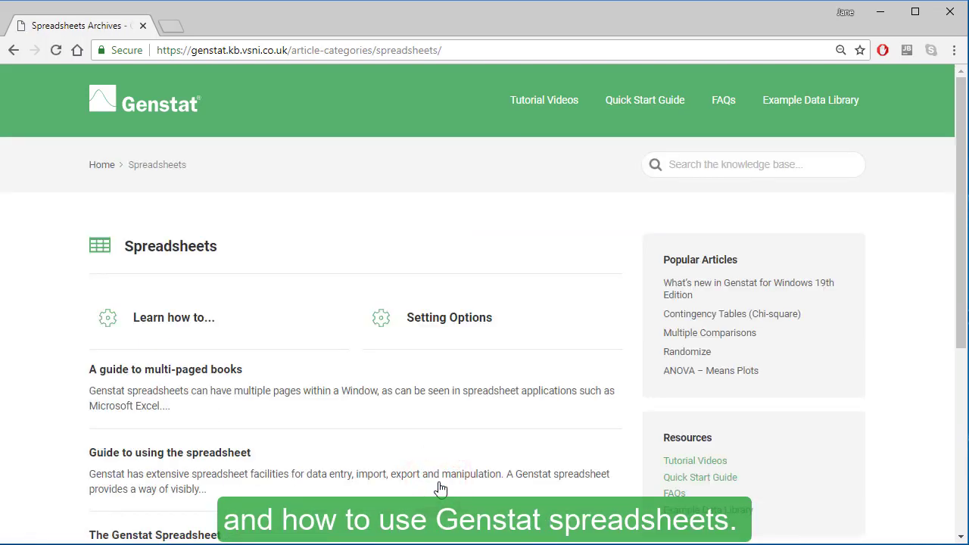
pyautogui.click(627, 113)
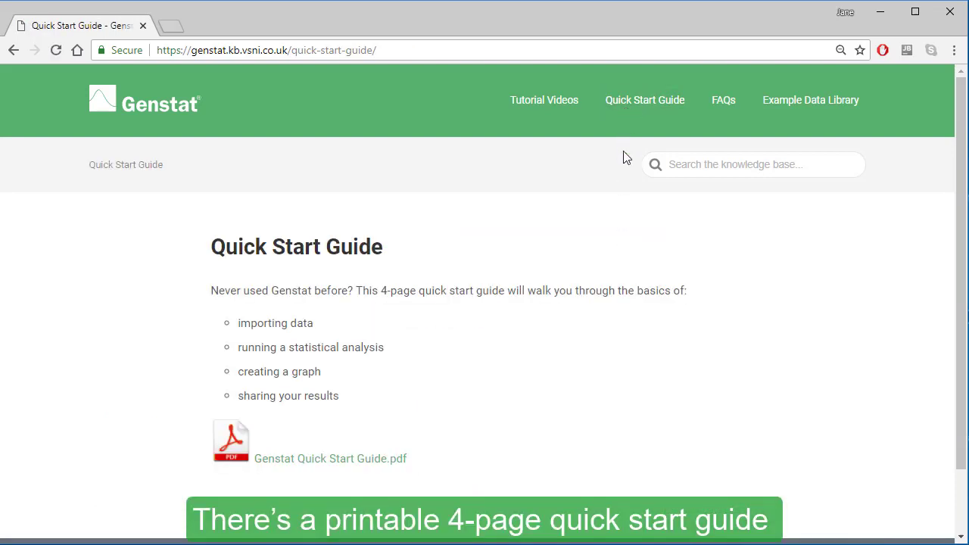
# Step: Open Genstat Quick Start Guide.pdf and read through to page 4, Share Your Results
pyautogui.click(388, 470)
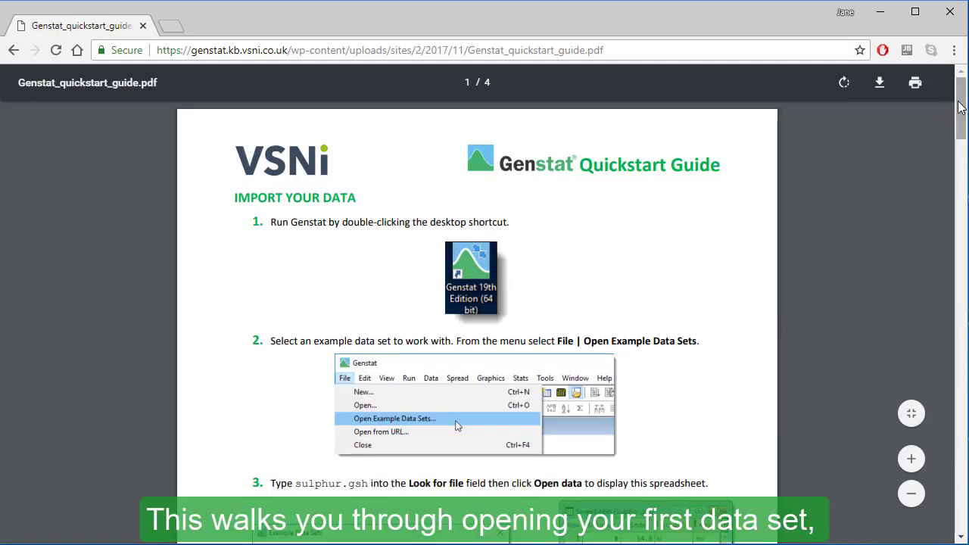
pyautogui.moveTo(959, 108); pyautogui.dragTo(959, 221)
pyautogui.scroll(-10, 484, 324)
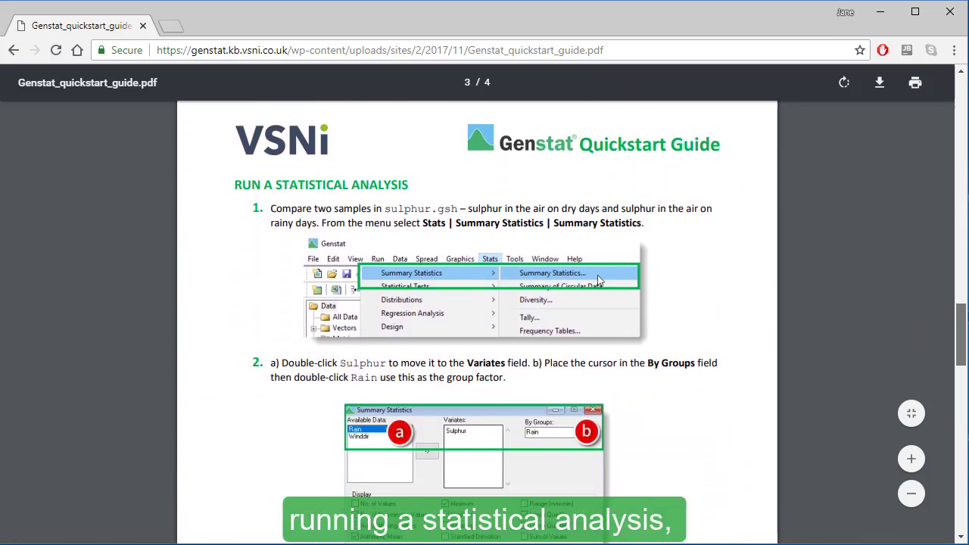
pyautogui.scroll(-10, 485, 324)
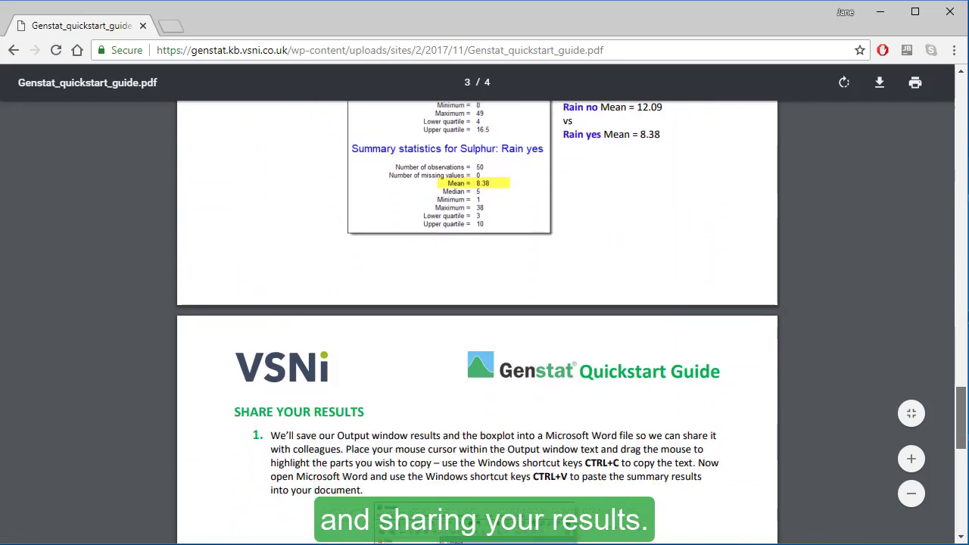
# Step: Go back, then browse Tutorial Videos to the Statistical Tests page and scroll its t-test and chi-square videos
pyautogui.click(12, 54)
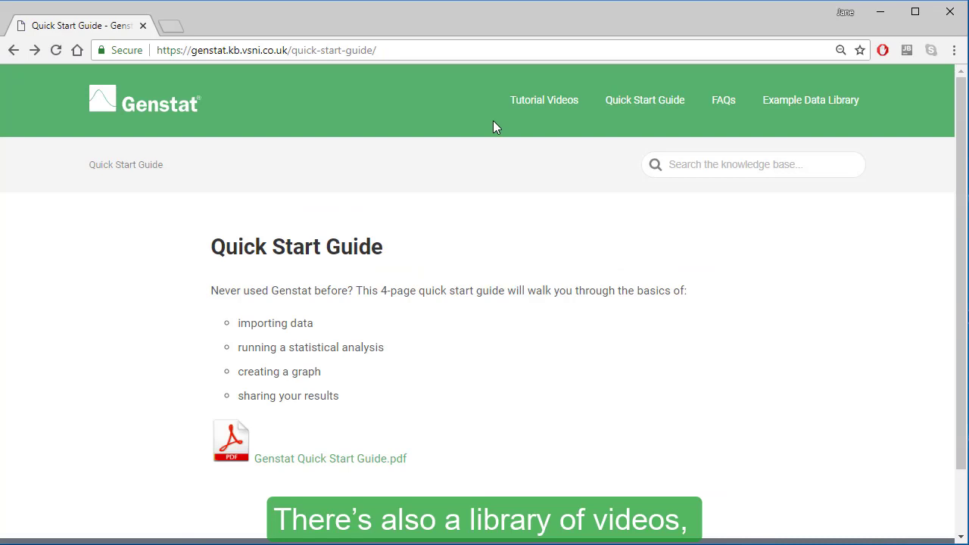
pyautogui.click(516, 112)
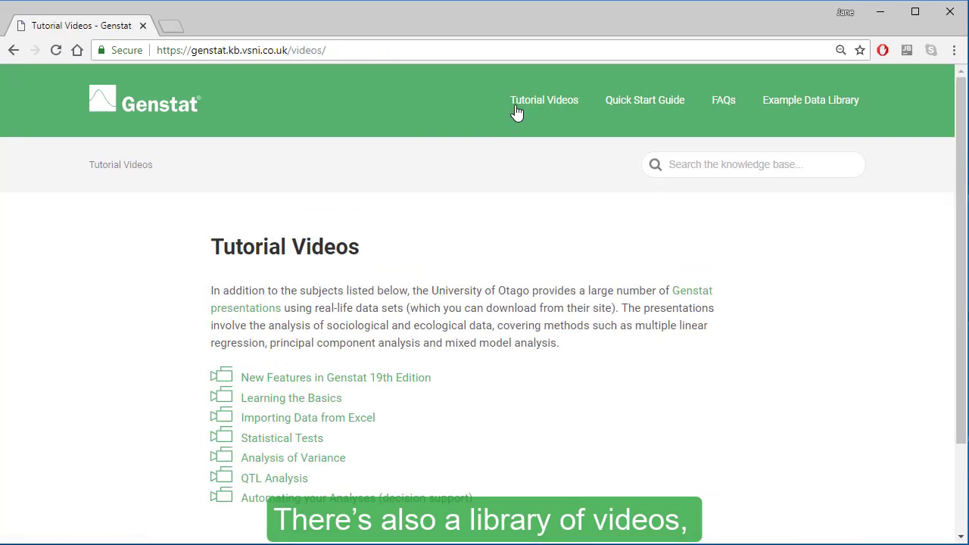
pyautogui.click(313, 446)
pyautogui.scroll(-3, 947, 272)
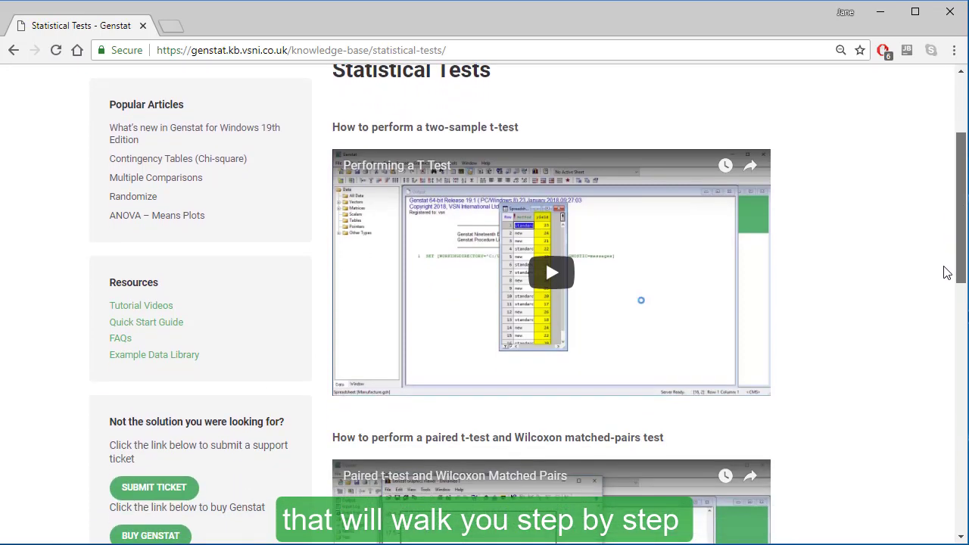
pyautogui.moveTo(946, 273); pyautogui.dragTo(952, 413)
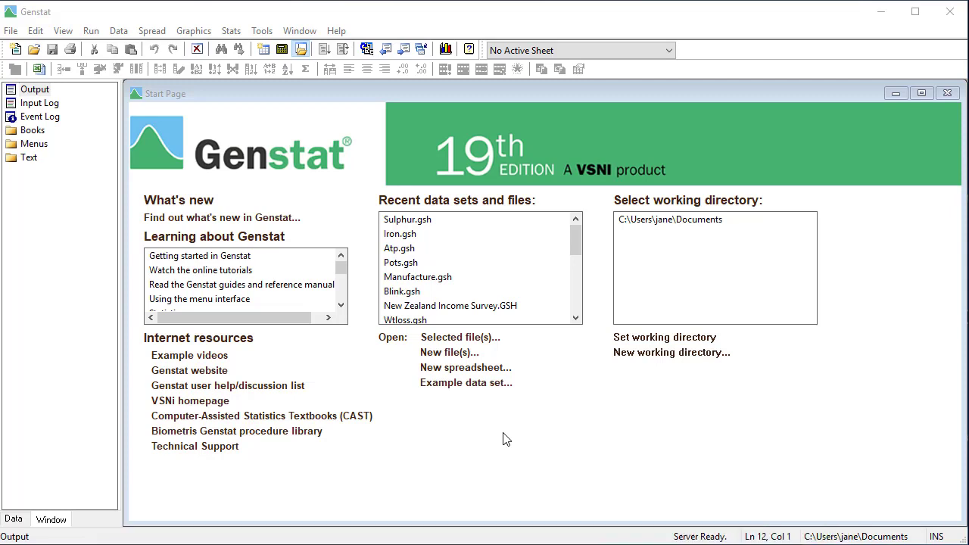
# Step: Open IntroGuide.pdf from the Genstat guides list, then close the guide selection dialog
pyautogui.click(305, 291)
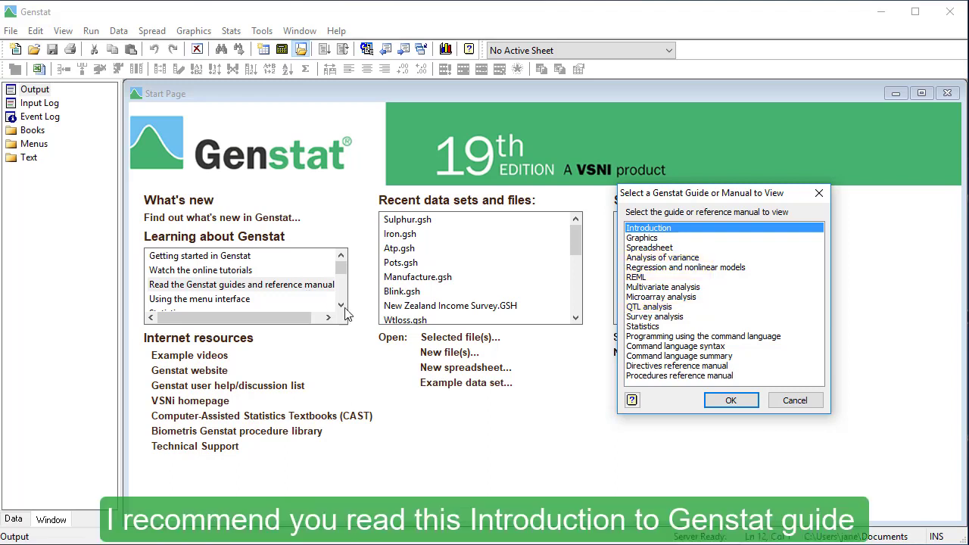
pyautogui.doubleClick(696, 231)
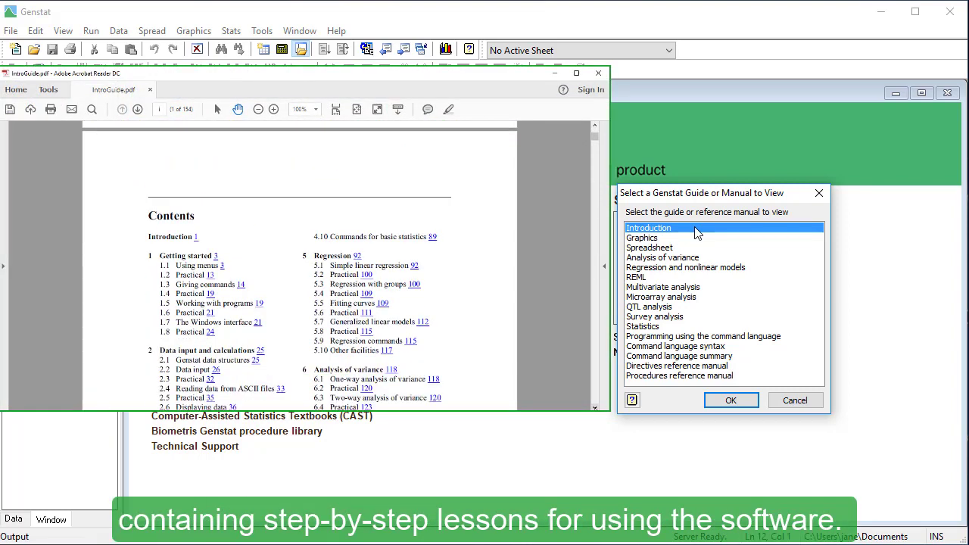
pyautogui.click(818, 193)
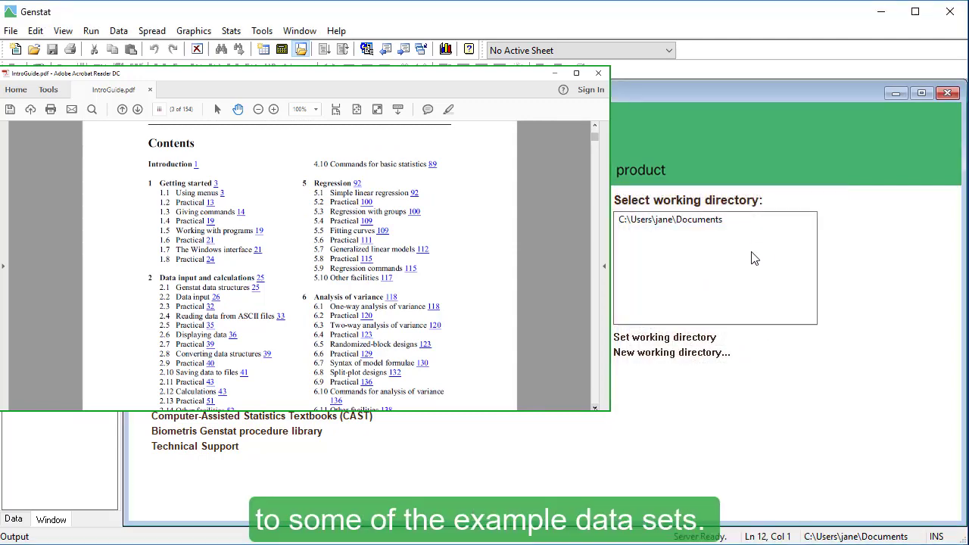
# Step: Open Example Data Sets from the File menu, filtered to Introduction to Genstat for Windows
pyautogui.click(682, 293)
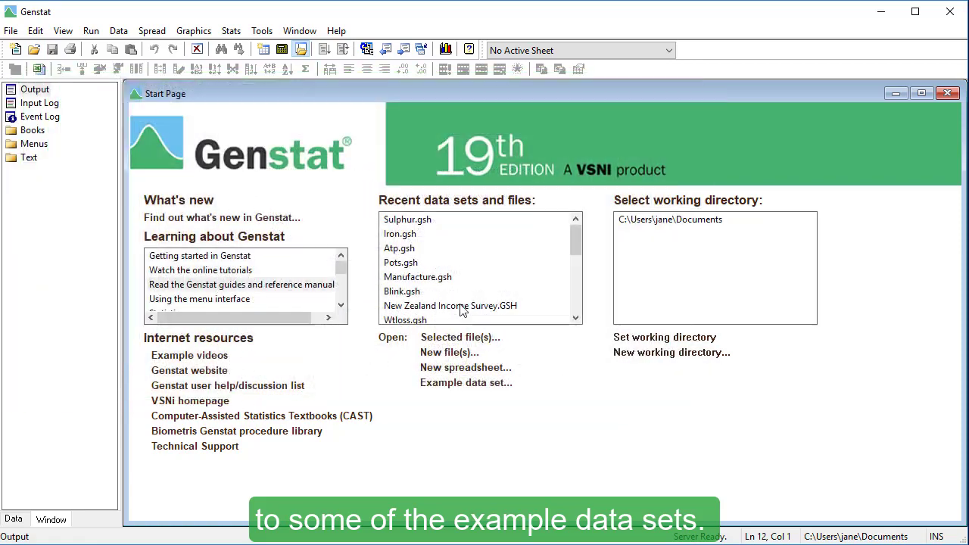
pyautogui.click(11, 30)
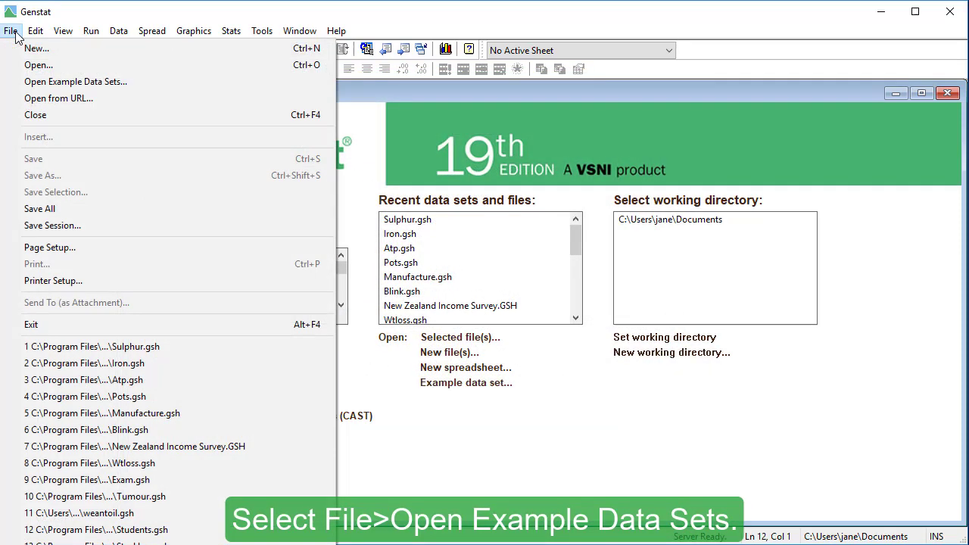
pyautogui.click(23, 82)
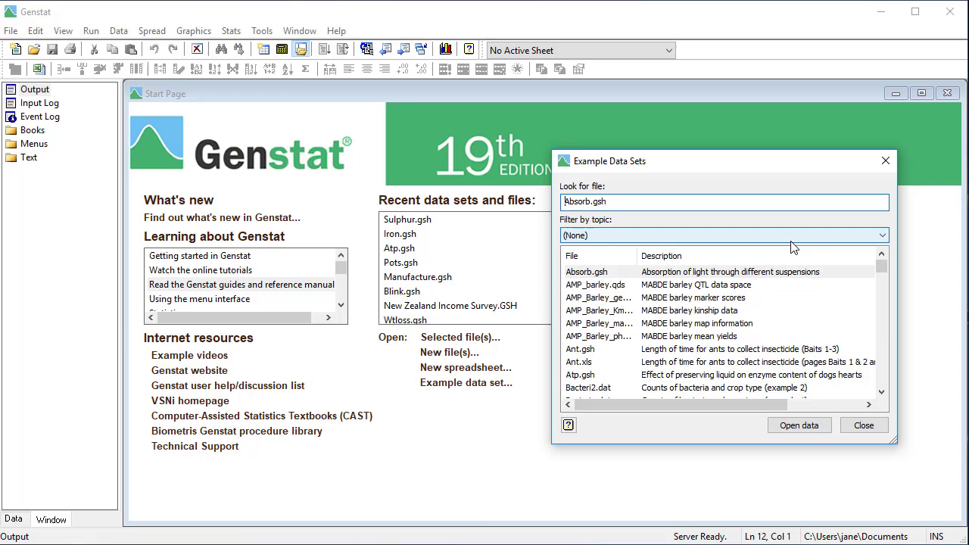
pyautogui.click(788, 240)
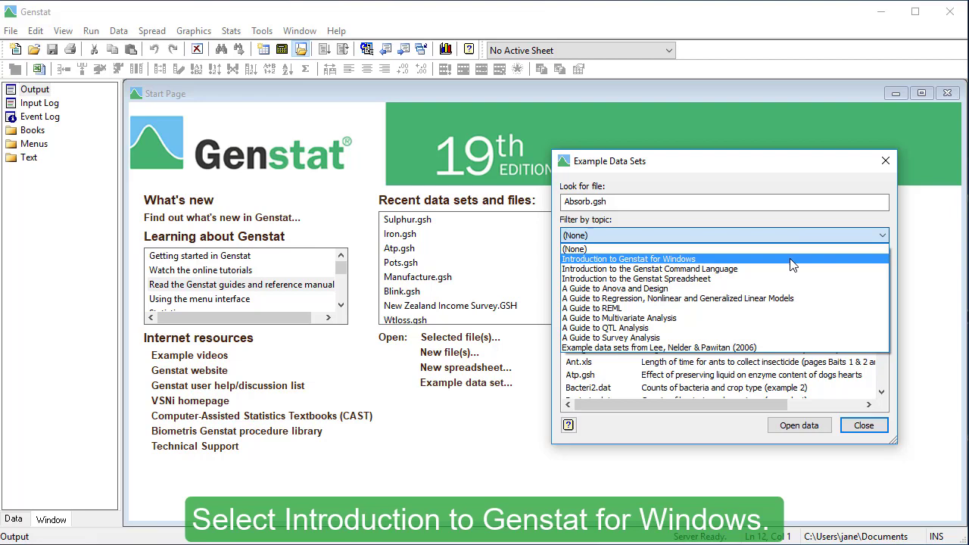
pyautogui.click(792, 263)
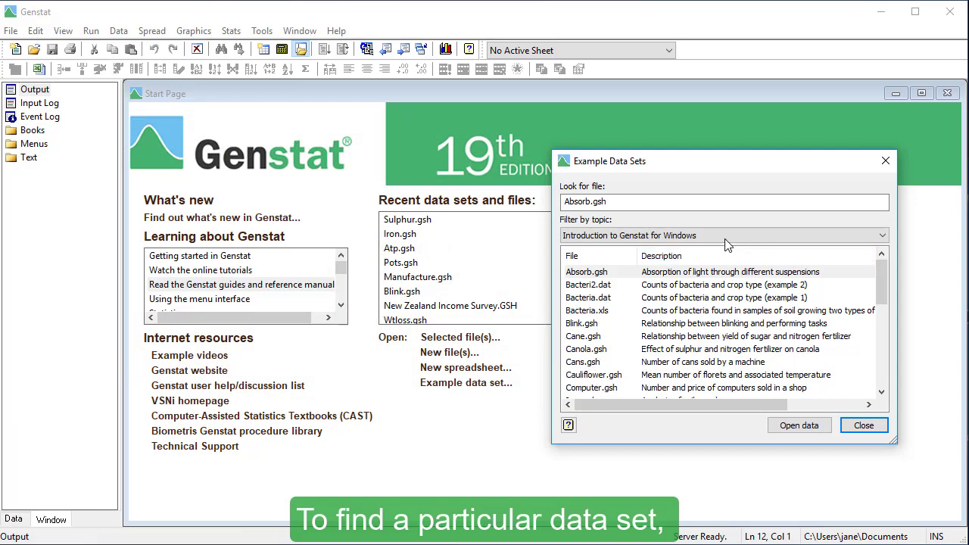
# Step: Replace the Look for file entry with iron.gsh to locate the soil samples data set
pyautogui.moveTo(614, 201); pyautogui.dragTo(562, 216)
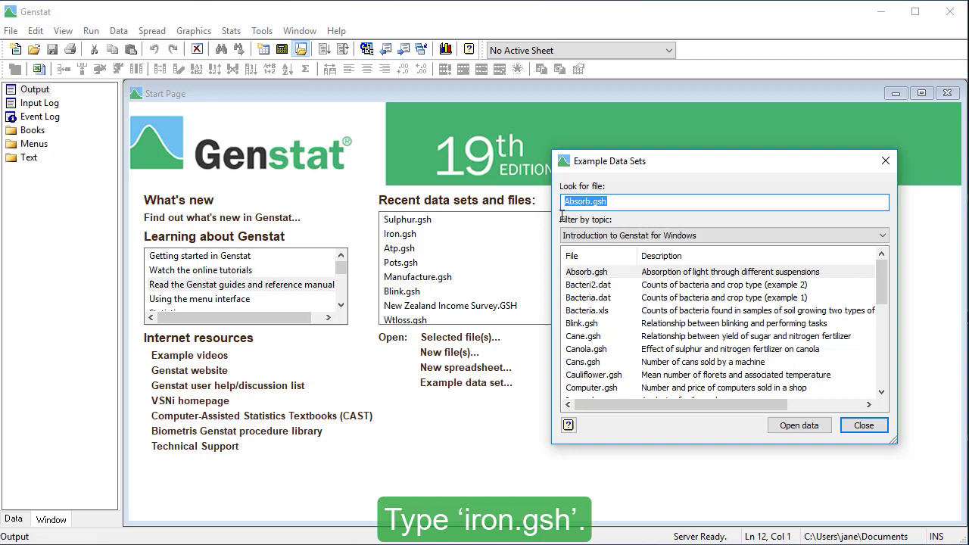
pyautogui.write('iron.gsh')
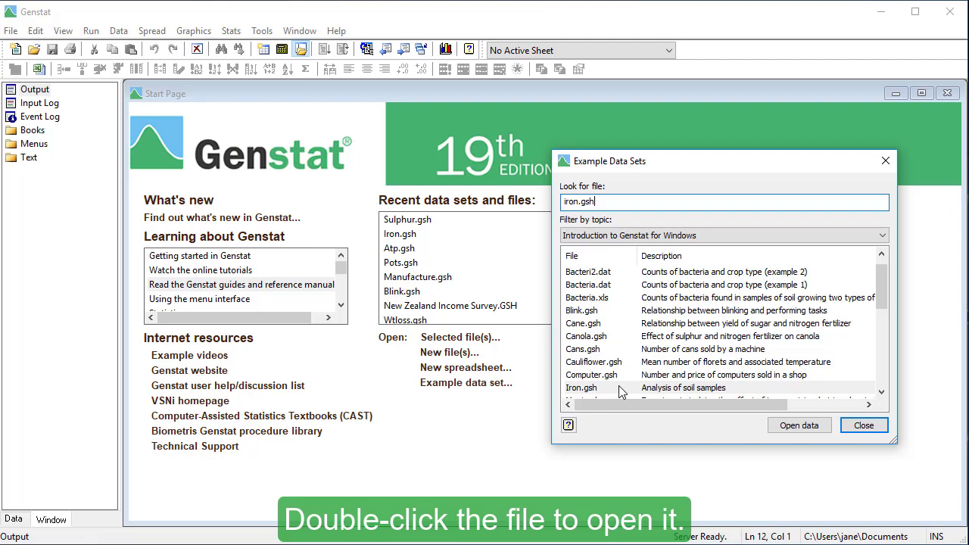
# Step: Open Iron.gsh as a spreadsheet and select a cell in its FE column
pyautogui.doubleClick(619, 387)
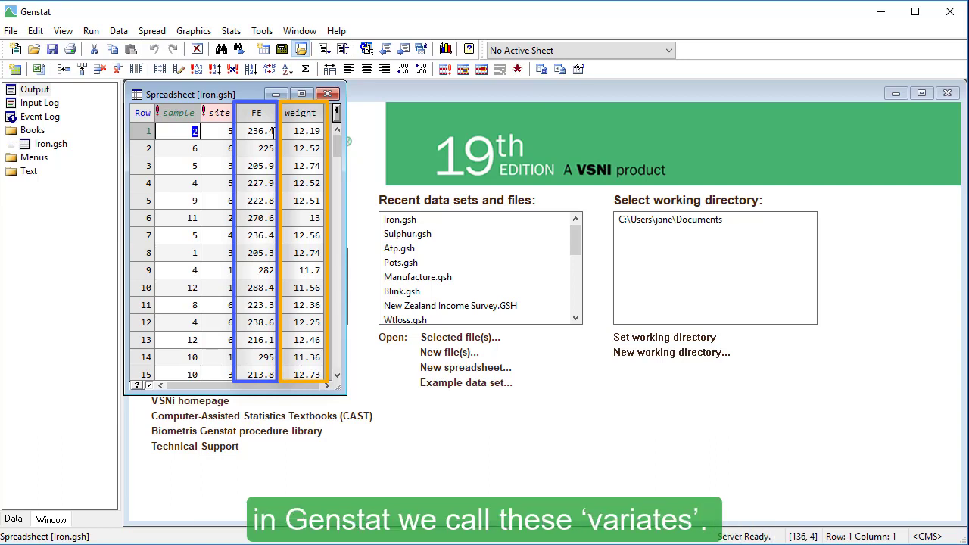
pyautogui.click(272, 132)
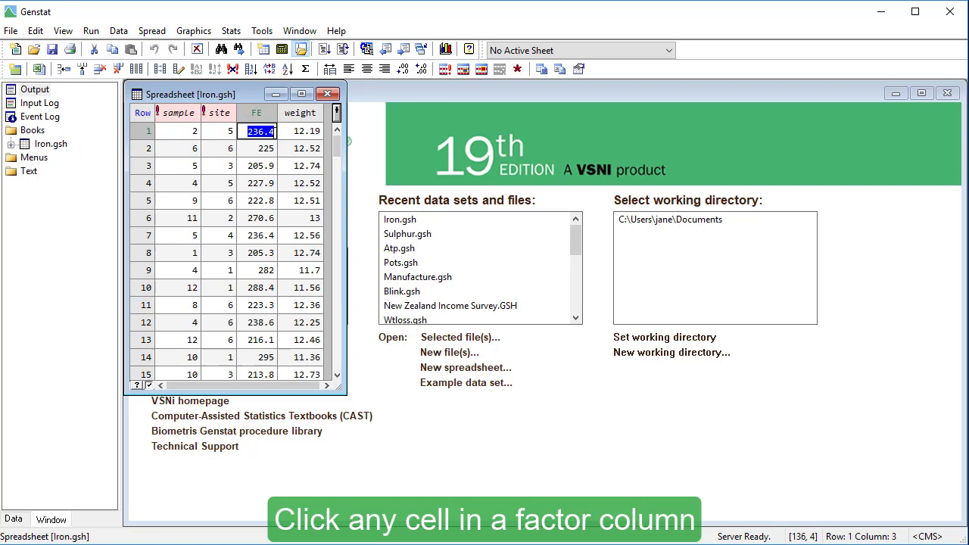
pyautogui.click(229, 132)
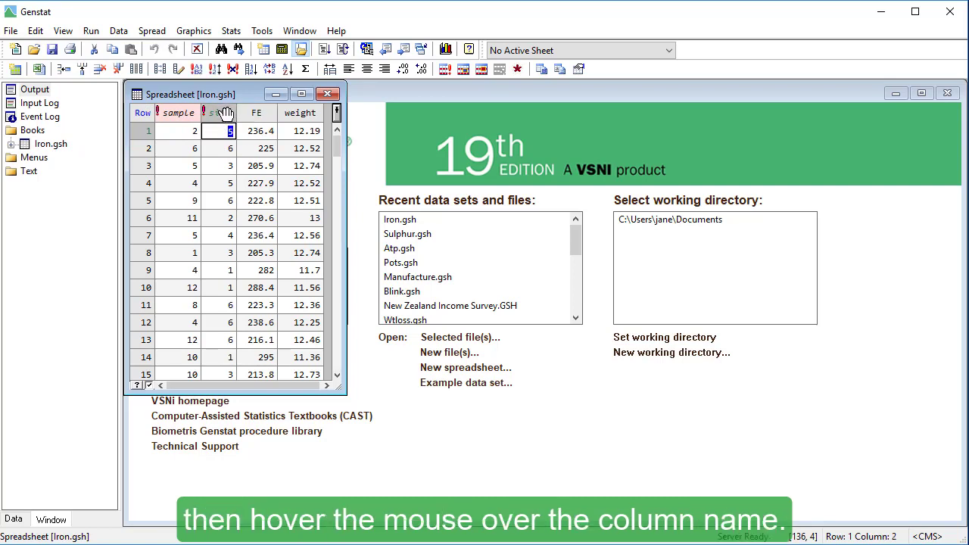
pyautogui.moveTo(226, 114)
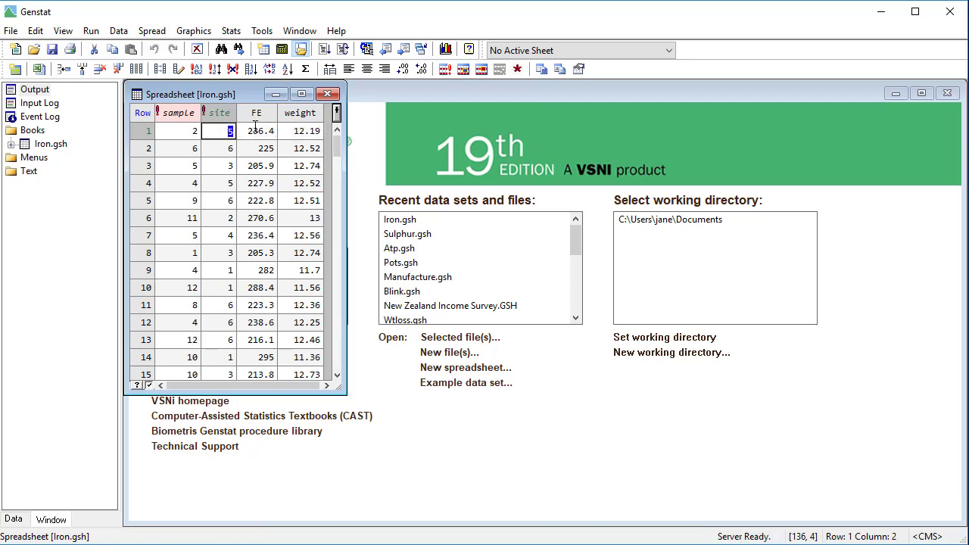
pyautogui.click(257, 130)
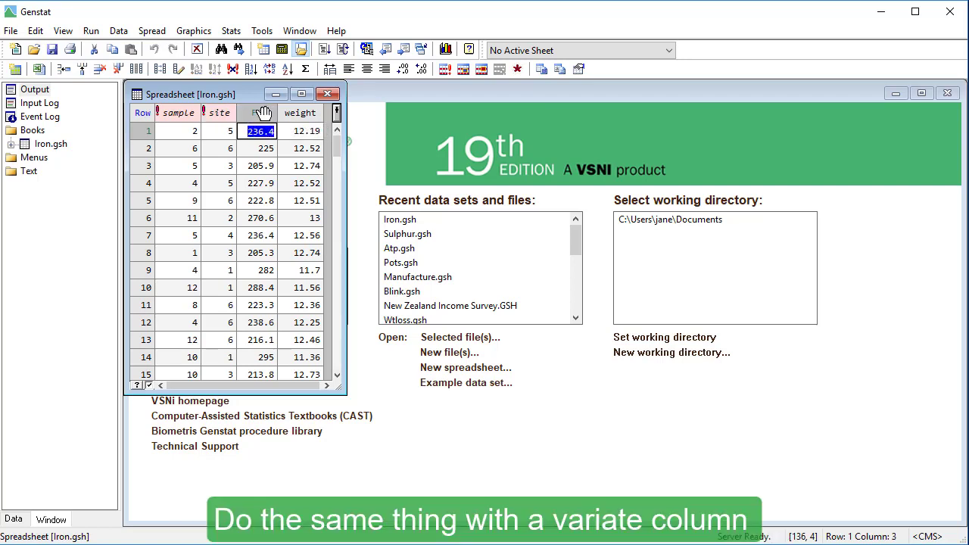
pyautogui.moveTo(264, 113)
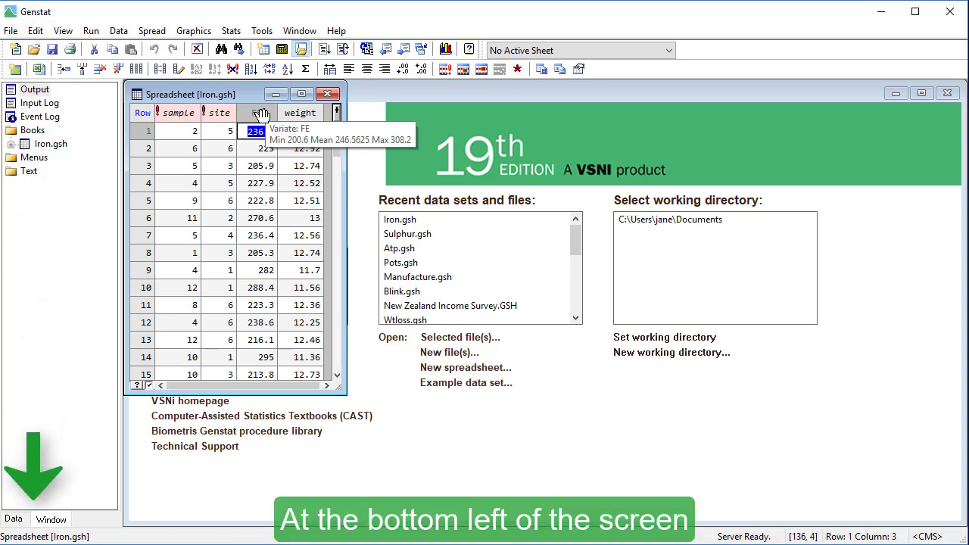
# Step: Open Sulphur.gsh from the recent files and refresh the All Data list to show its columns
pyautogui.click(14, 520)
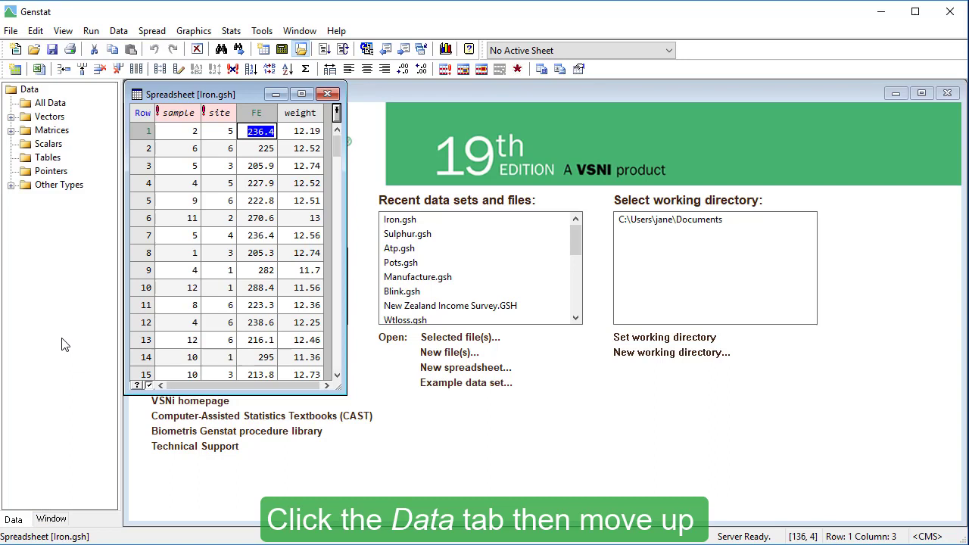
pyautogui.doubleClick(59, 106)
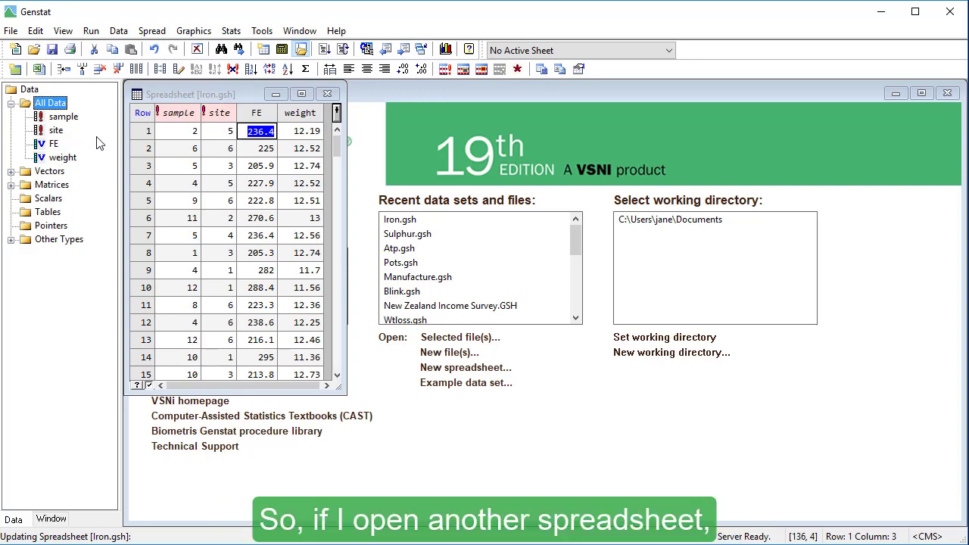
pyautogui.click(418, 235)
pyautogui.doubleClick(418, 234)
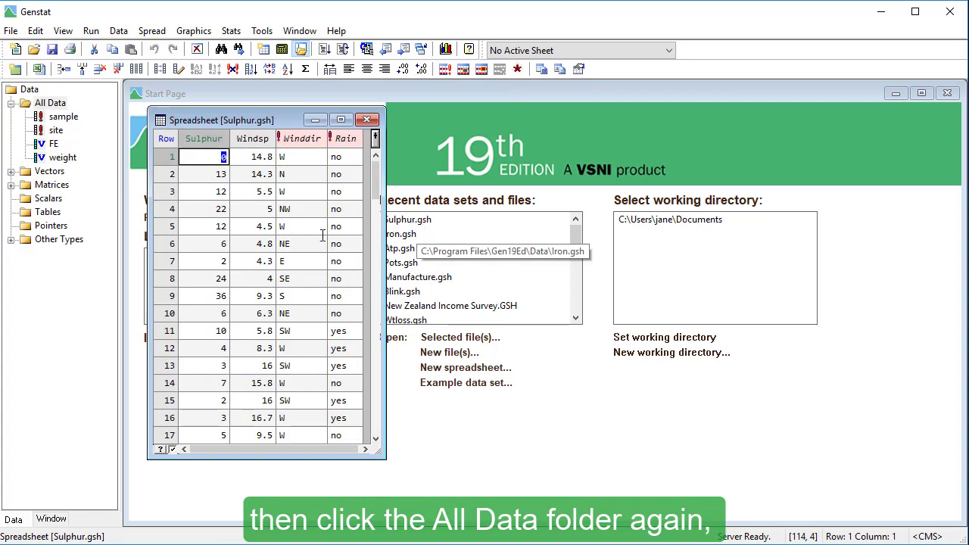
pyautogui.click(61, 105)
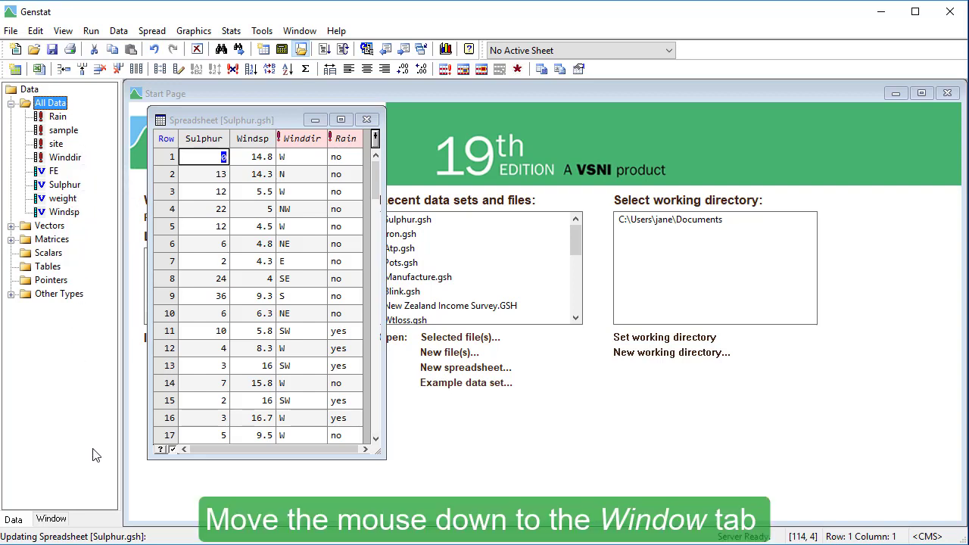
# Step: Open the Summary Statistics dialog from the Stats menu
pyautogui.click(51, 519)
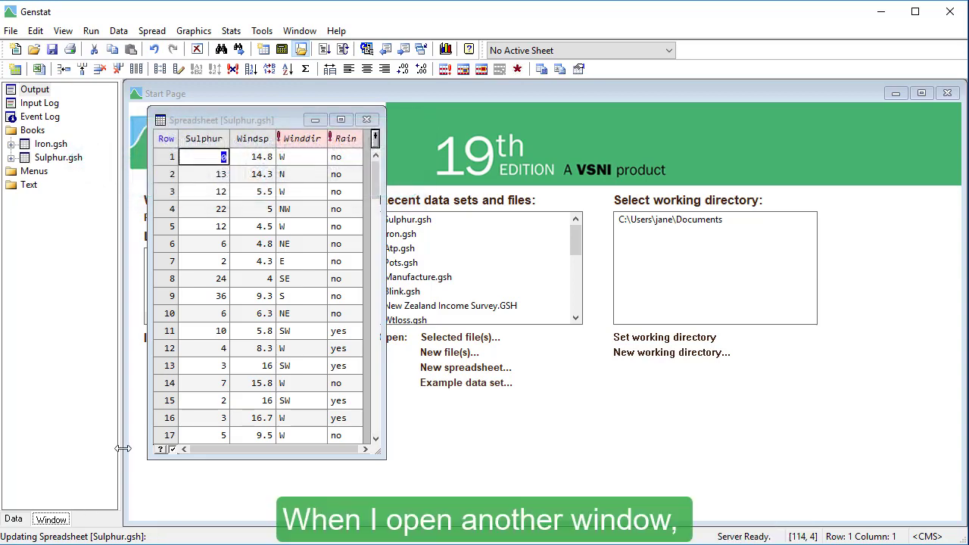
pyautogui.click(231, 35)
pyautogui.moveTo(241, 51)
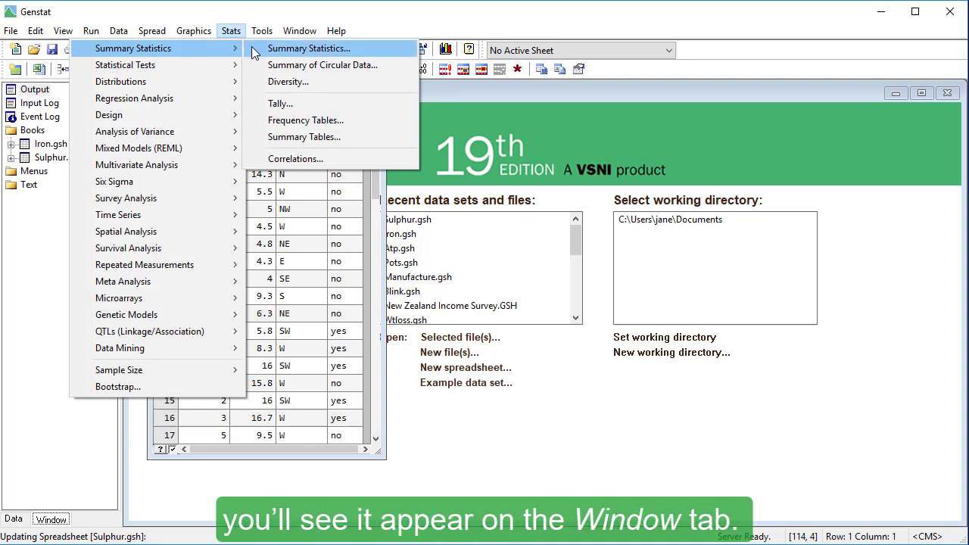
pyautogui.click(299, 48)
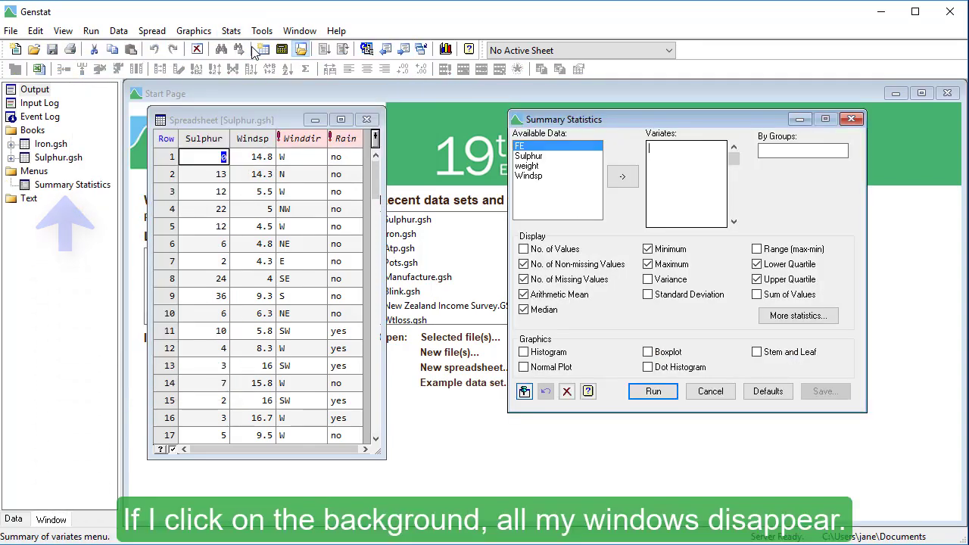
# Step: Bring the dialog and Iron spreadsheet back to front and close the Sulphur spreadsheet
pyautogui.click(433, 246)
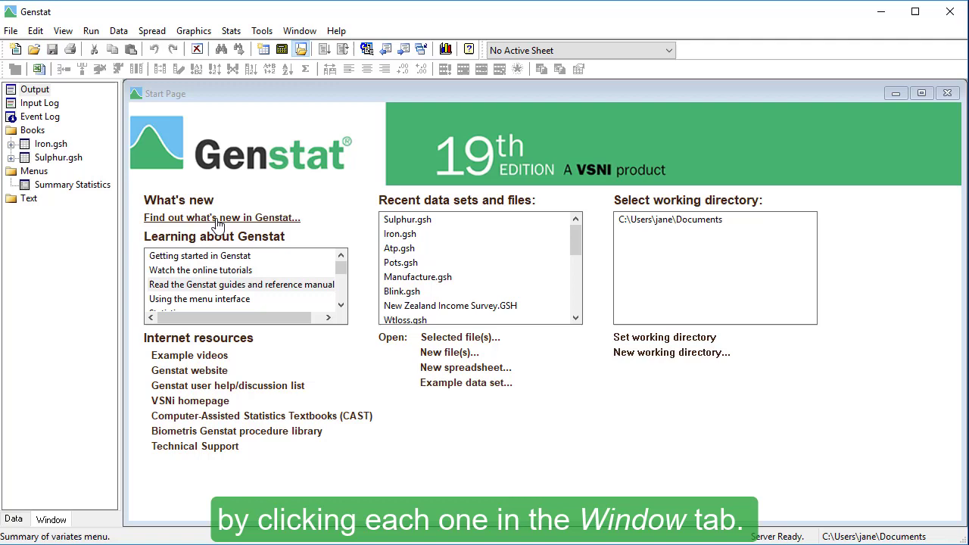
pyautogui.click(97, 186)
pyautogui.click(61, 157)
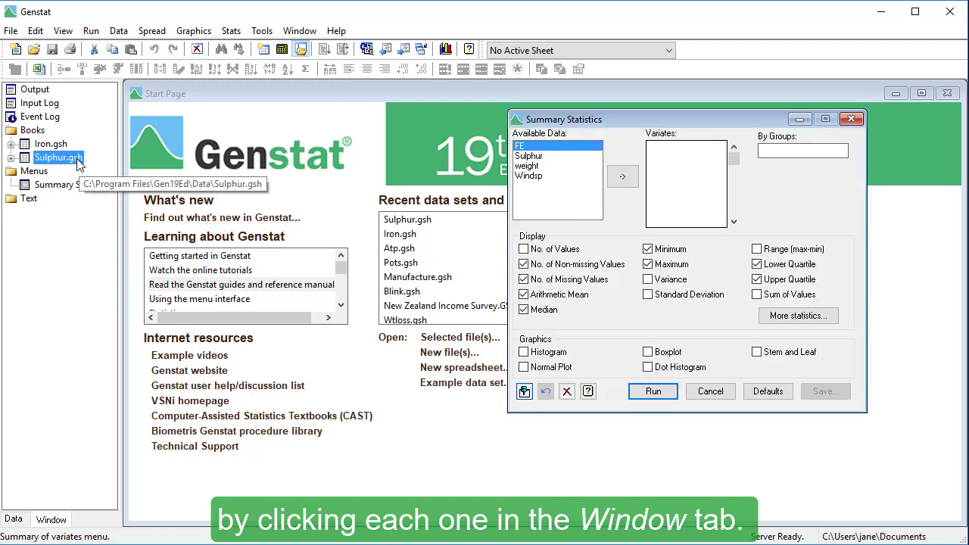
pyautogui.click(71, 147)
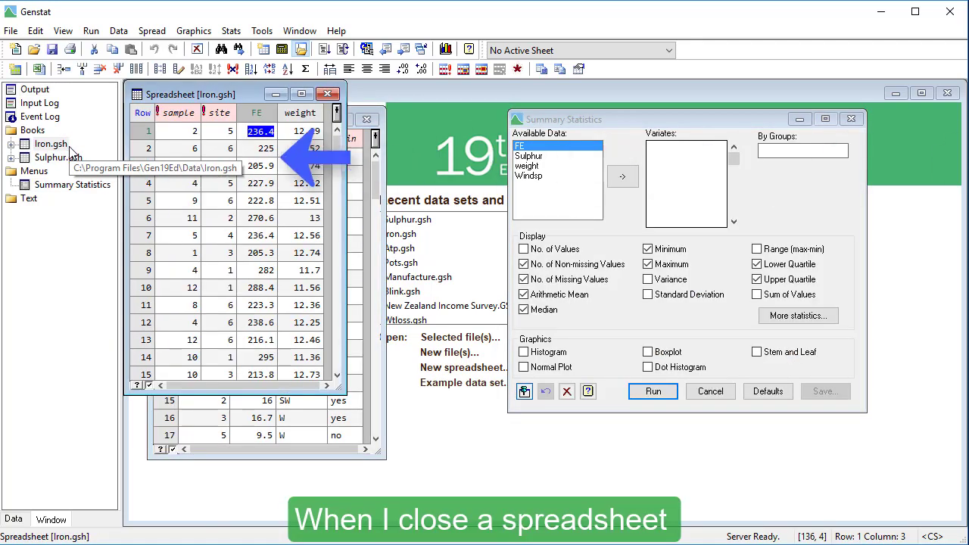
pyautogui.click(367, 121)
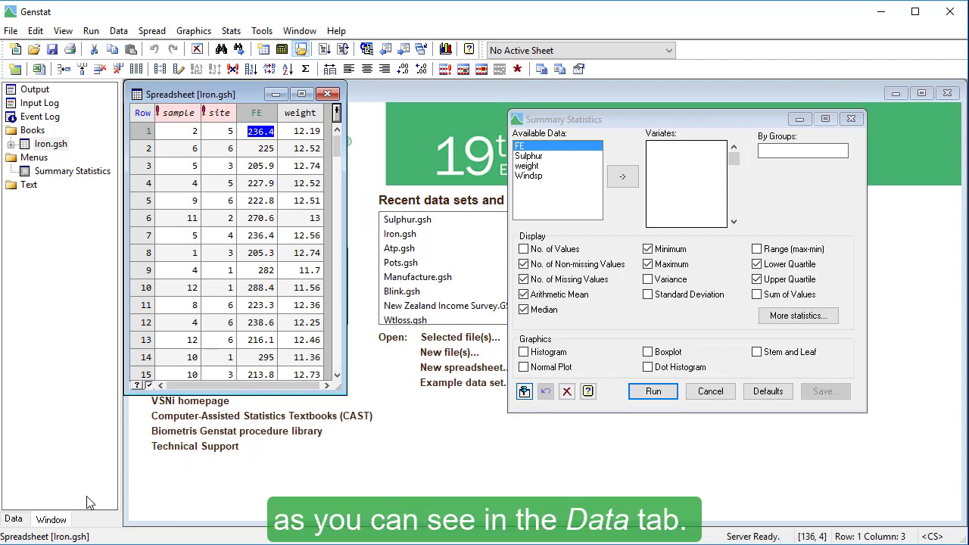
# Step: Review the variates and grouping factors the Summary Statistics dialog offers
pyautogui.click(14, 519)
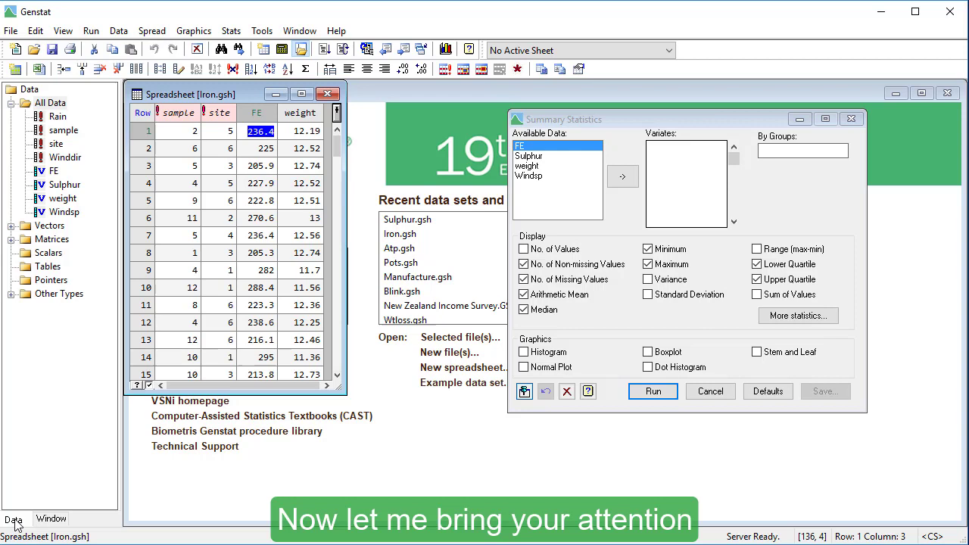
pyautogui.click(660, 115)
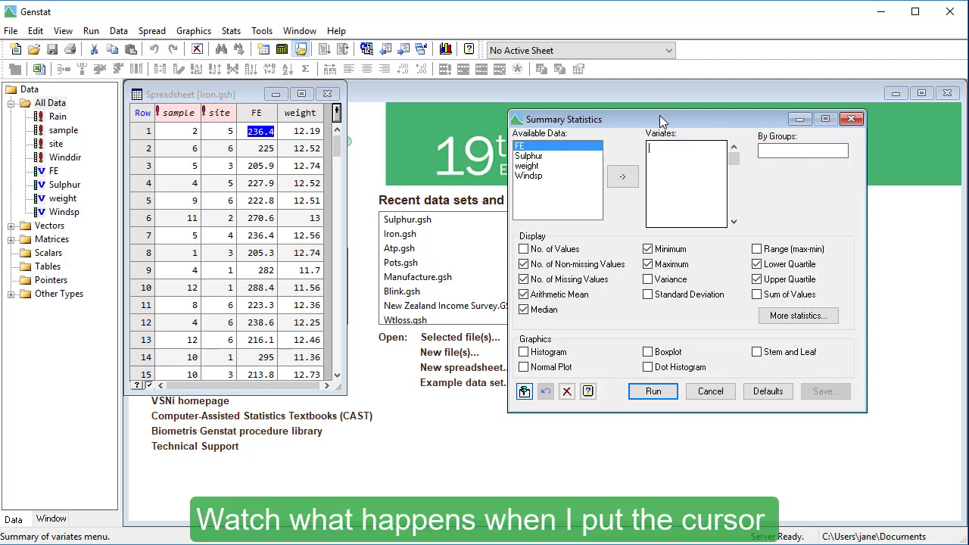
pyautogui.click(773, 151)
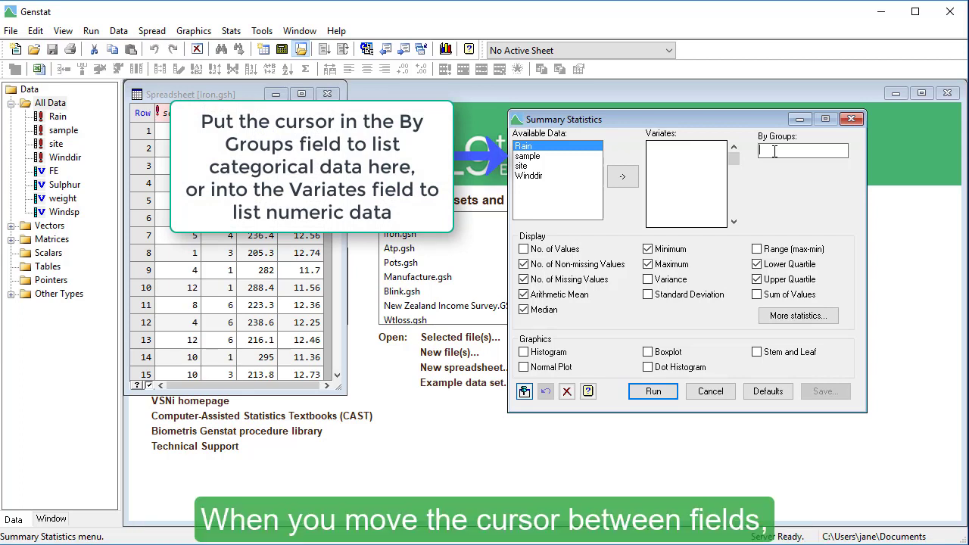
pyautogui.click(674, 158)
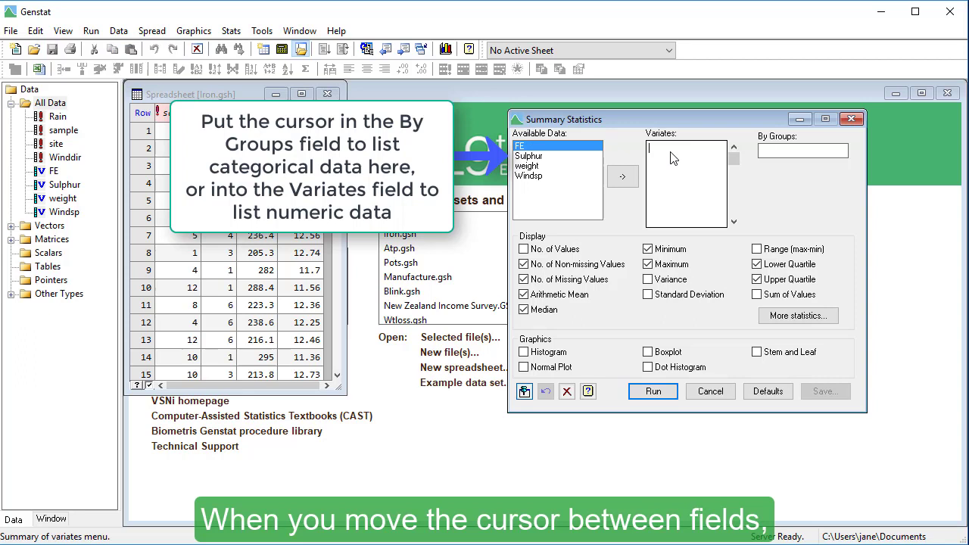
pyautogui.press('Tab')
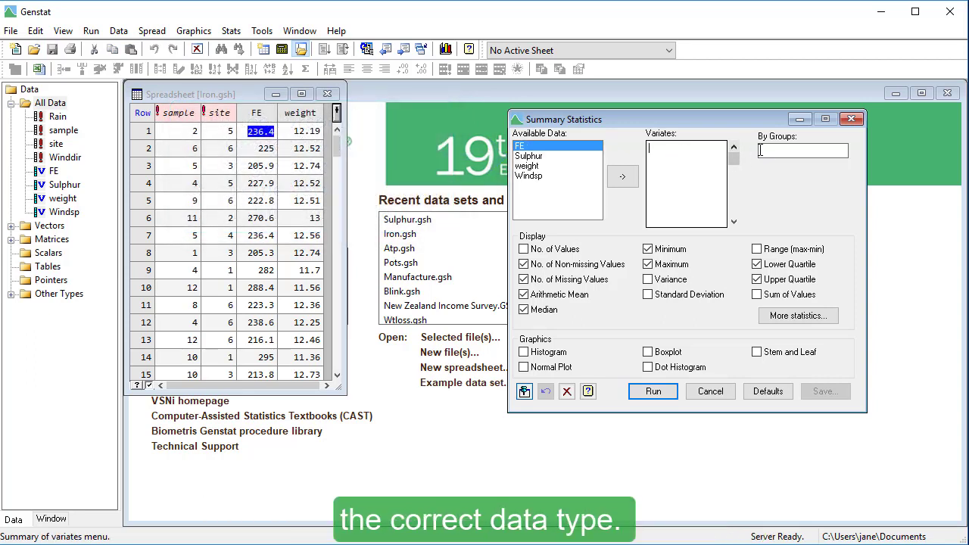
pyautogui.click(668, 159)
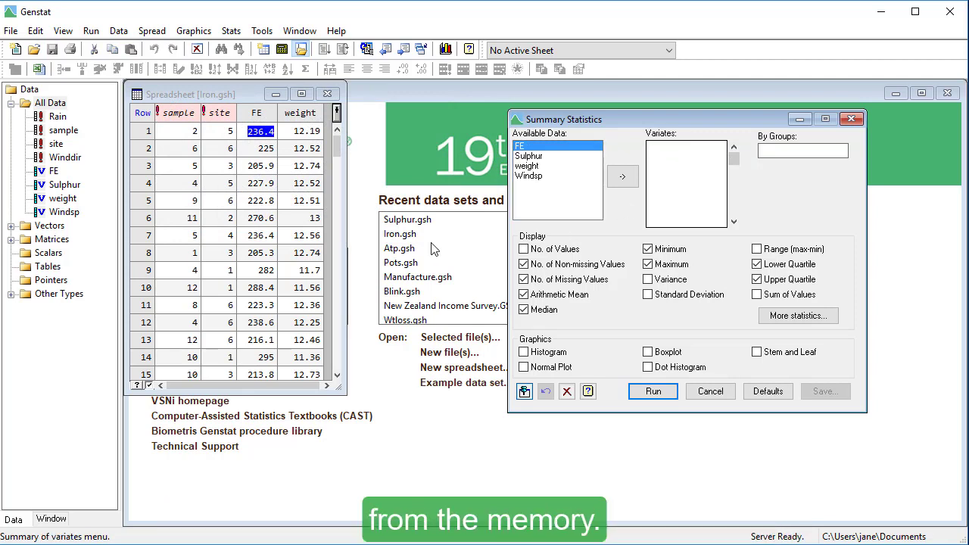
# Step: Delete Rain, Winddir, Sulphur and Windsp from memory, keeping only the Iron columns
pyautogui.click(59, 117)
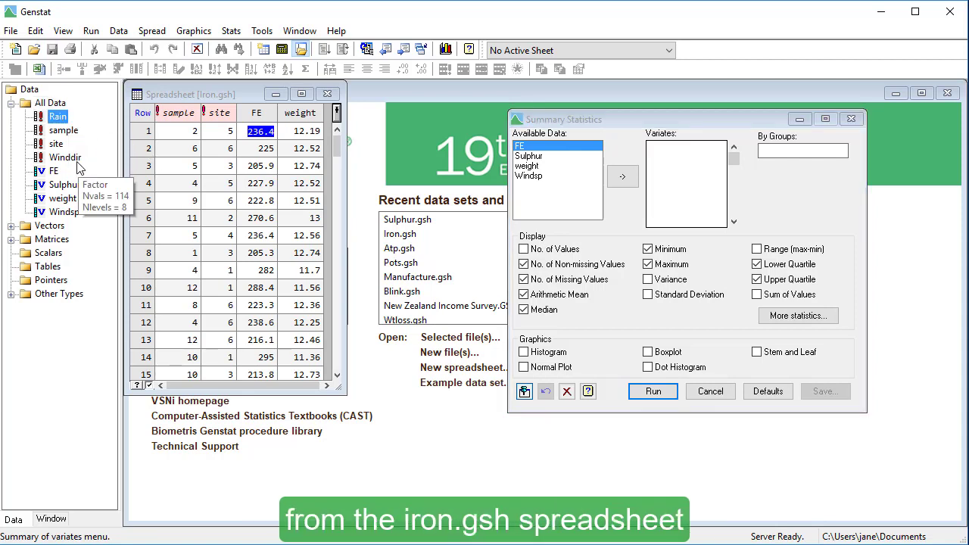
pyautogui.keyDown('ctrl'); pyautogui.click(76, 157); pyautogui.keyUp('ctrl')
pyautogui.keyDown('ctrl'); pyautogui.click(75, 184); pyautogui.keyUp('ctrl')
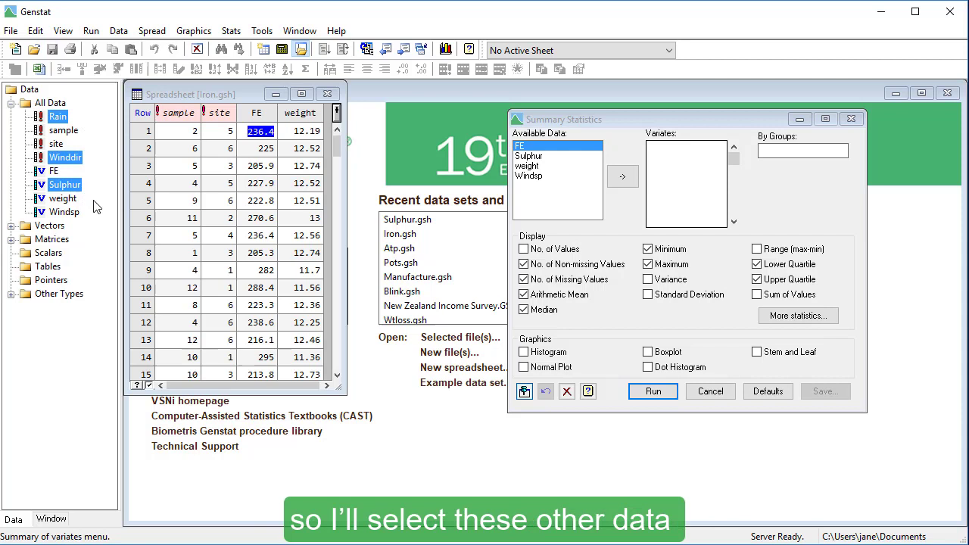
pyautogui.keyDown('ctrl'); pyautogui.click(72, 212); pyautogui.keyUp('ctrl')
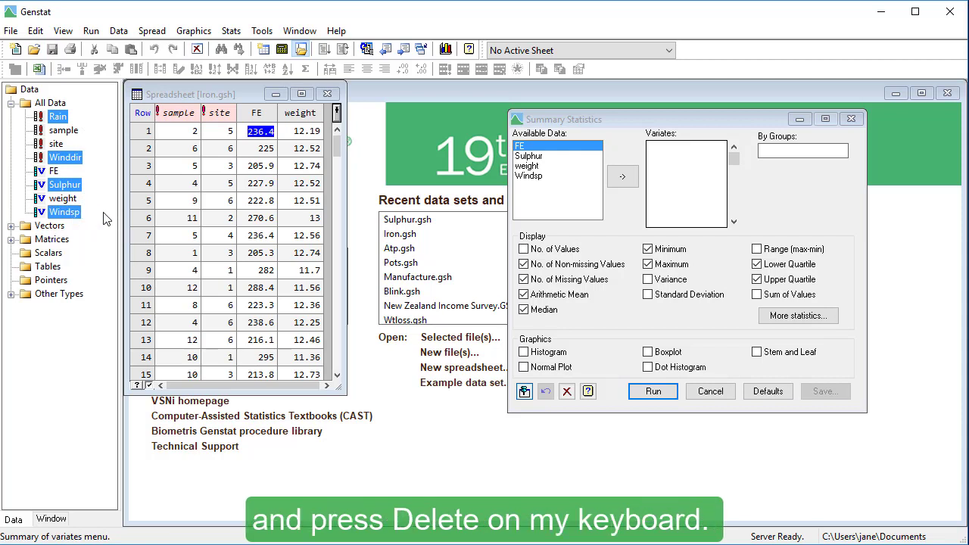
pyautogui.press('Delete')
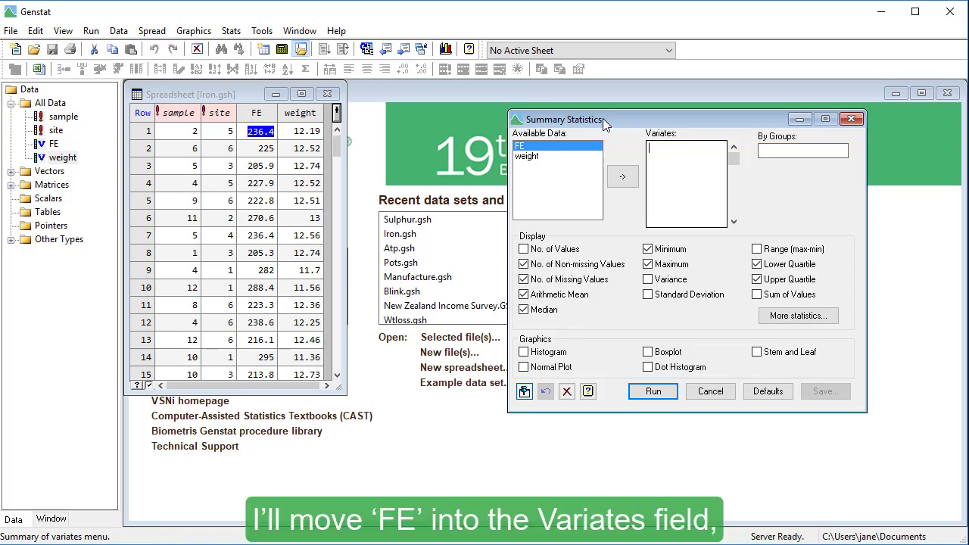
# Step: Summarise FE grouped by the site factor with a boxplot, and run it
pyautogui.click(624, 181)
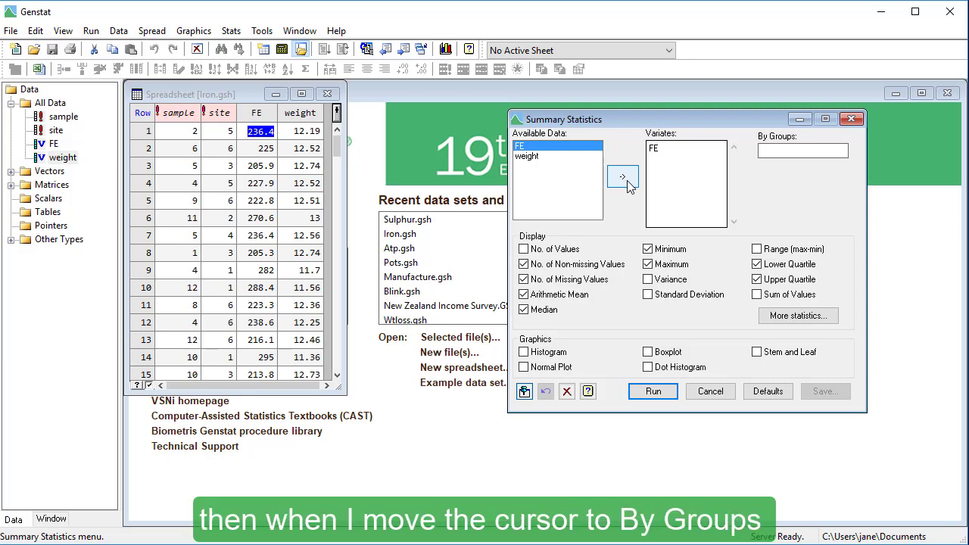
pyautogui.click(780, 149)
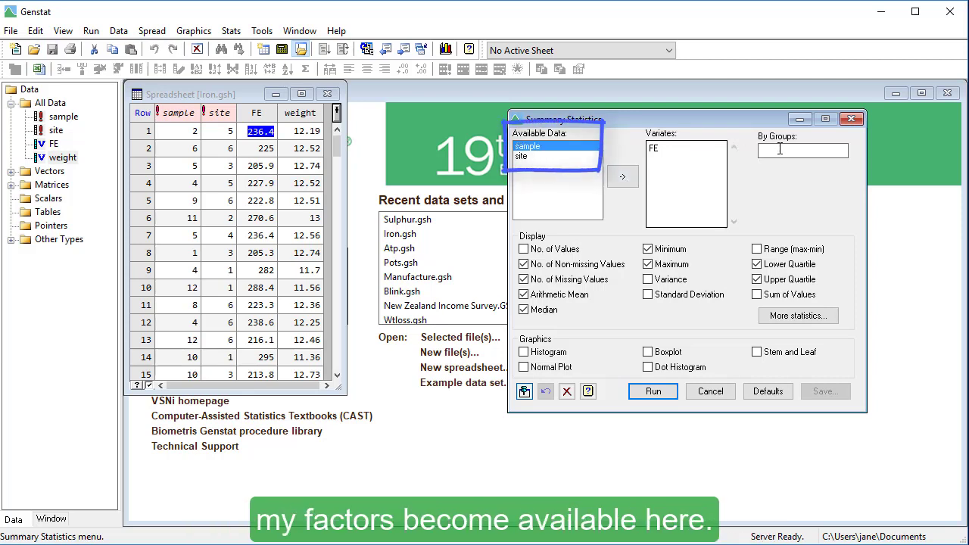
pyautogui.click(531, 159)
pyautogui.click(627, 180)
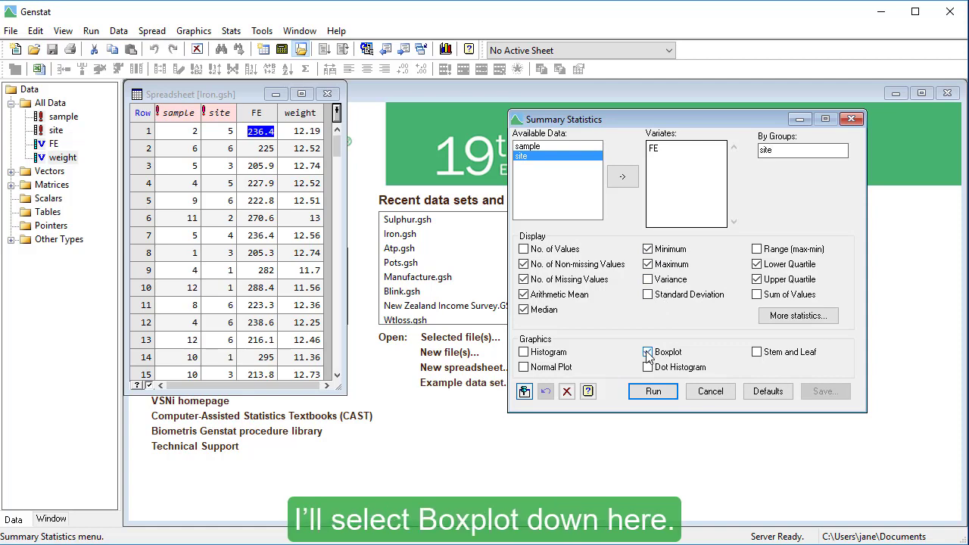
pyautogui.click(670, 391)
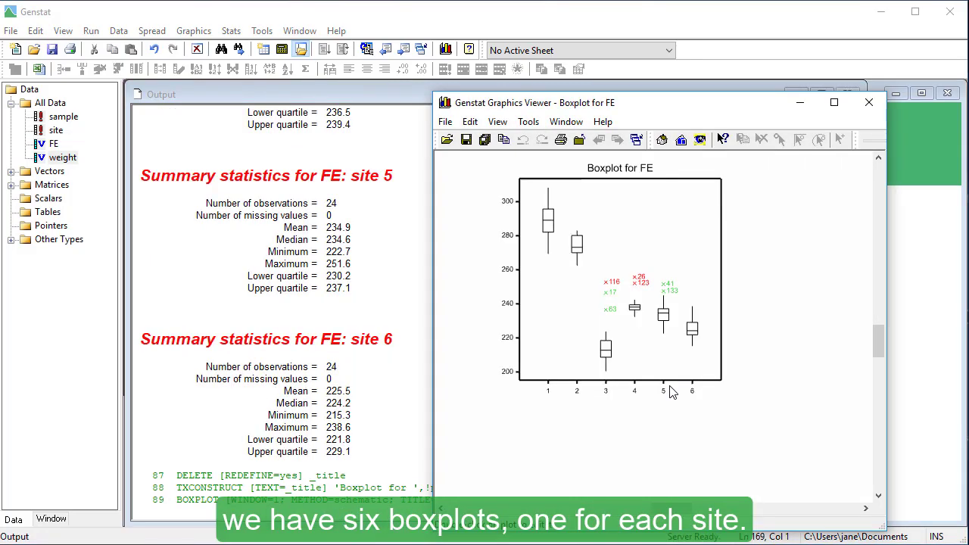
# Step: Inspect the FE boxplot, then bring the Output with sites 5 and 6 statistics forward
pyautogui.scroll(4, 655, 368)
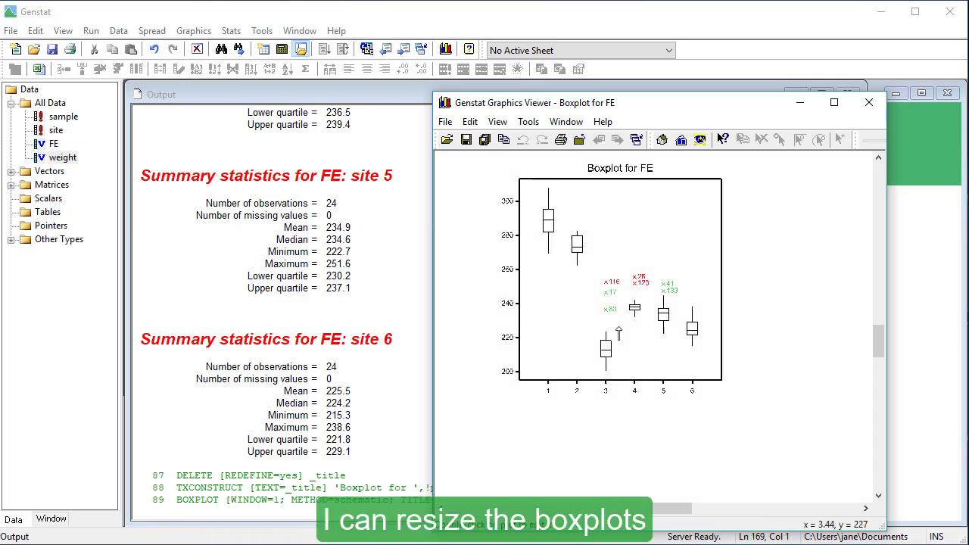
pyautogui.scroll(-2, 637, 356)
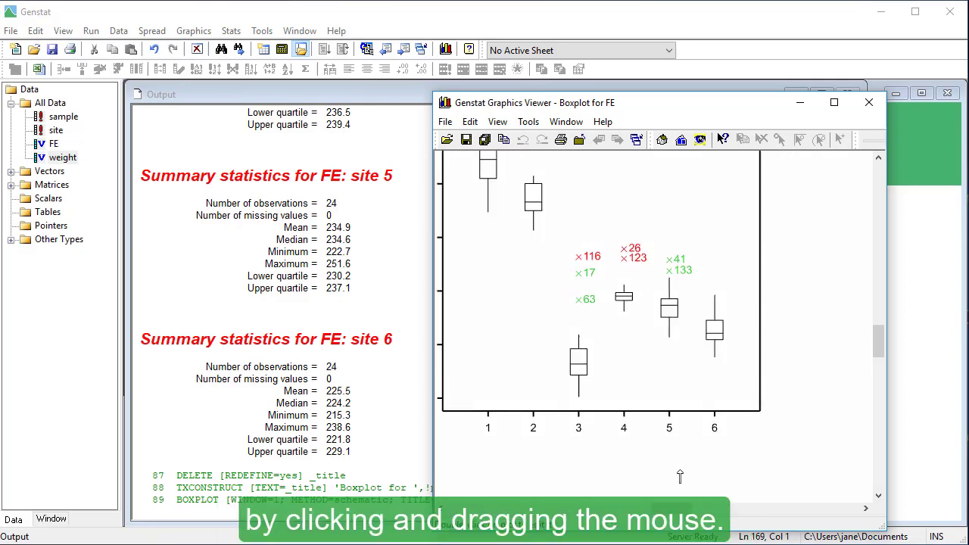
pyautogui.moveTo(664, 509); pyautogui.dragTo(625, 509)
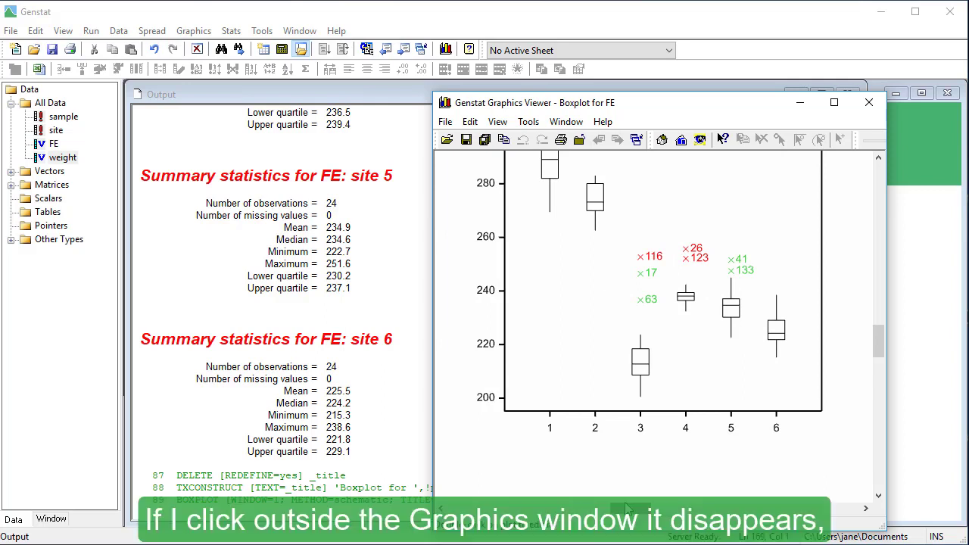
pyautogui.click(406, 277)
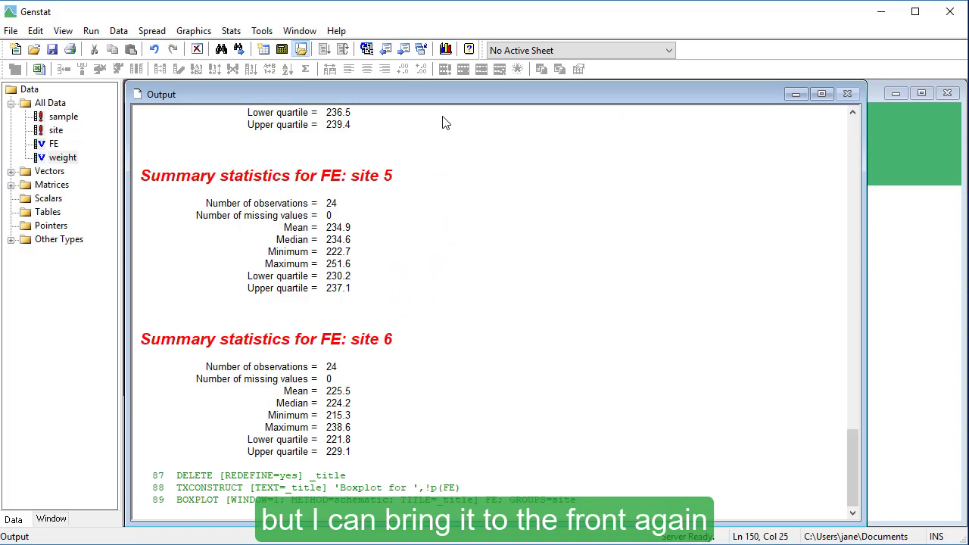
pyautogui.click(452, 52)
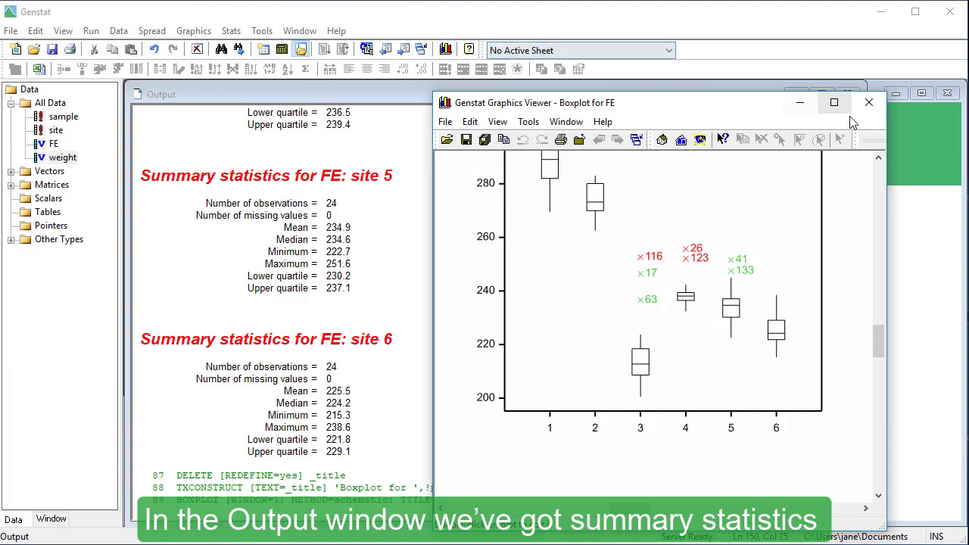
pyautogui.click(869, 101)
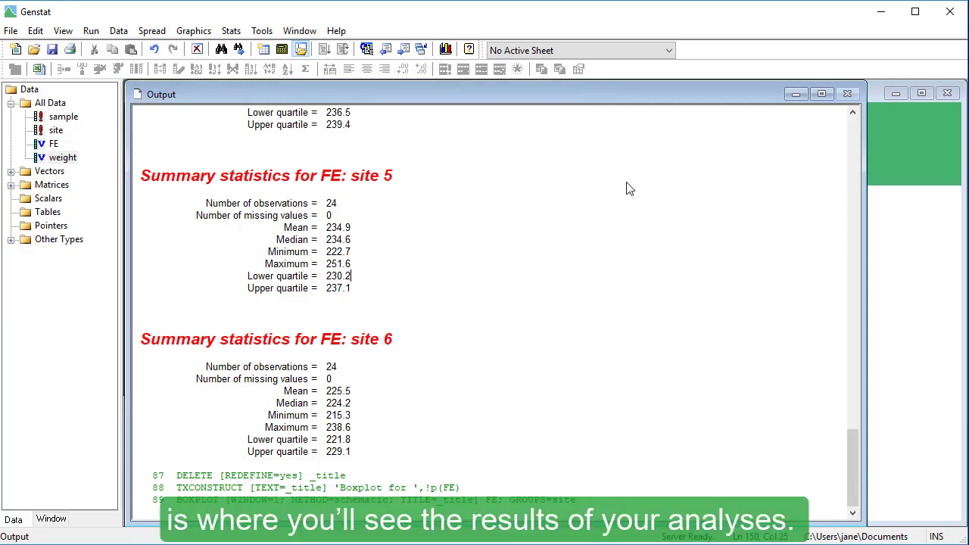
pyautogui.click(15, 31)
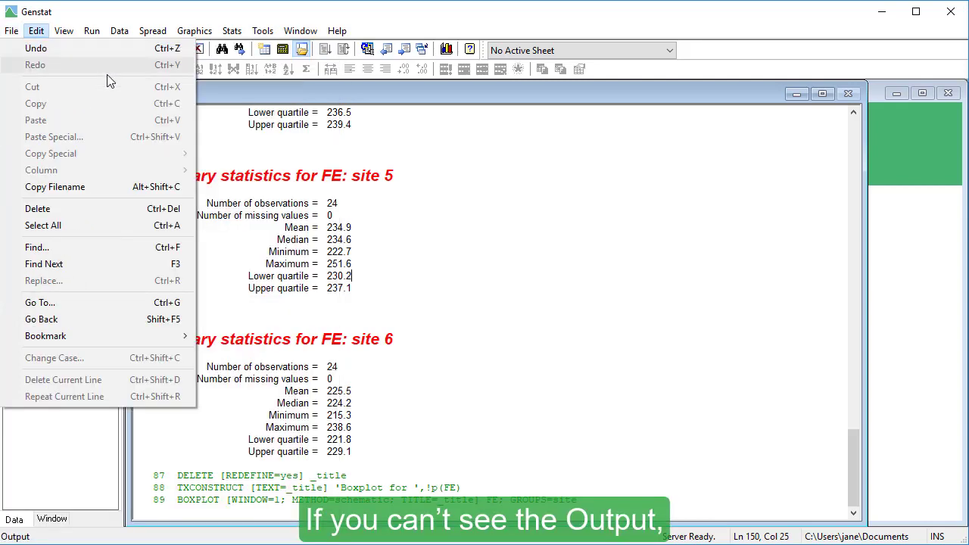
# Step: Bring the Output window back to front from the Window tab's open-windows list
pyautogui.click(551, 235)
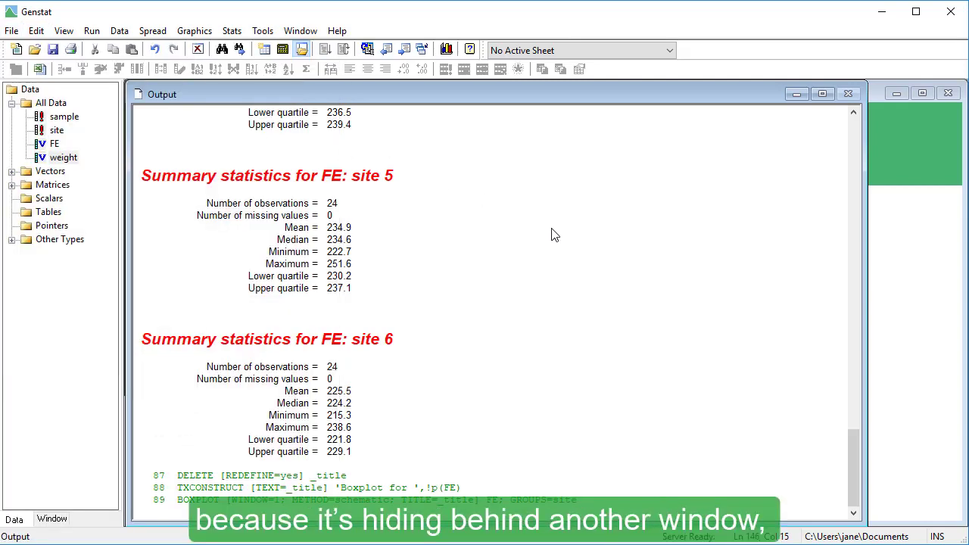
pyautogui.click(893, 293)
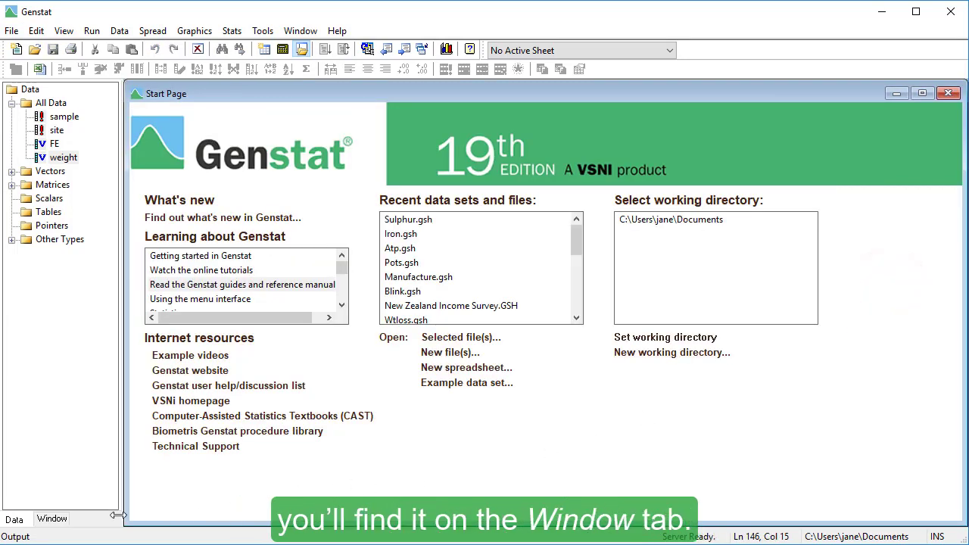
pyautogui.click(53, 520)
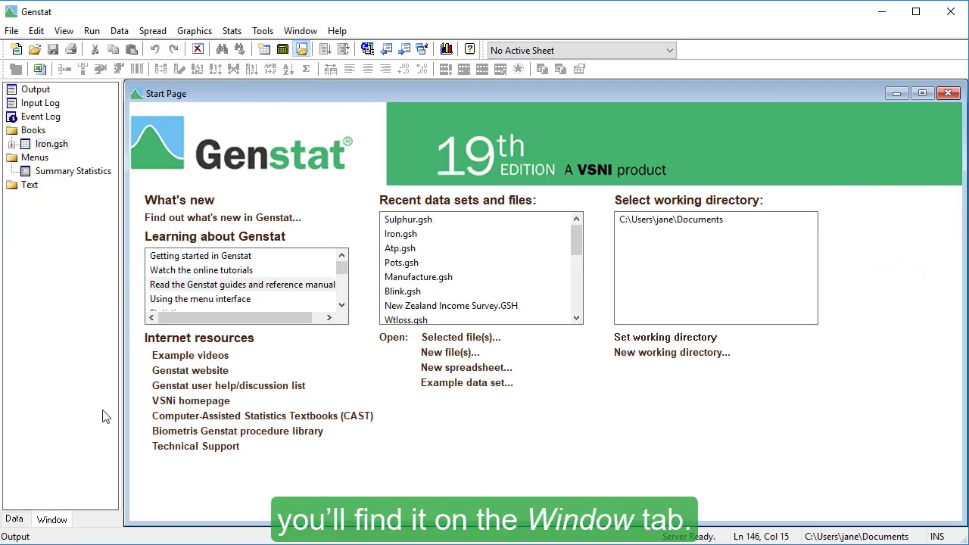
pyautogui.doubleClick(45, 91)
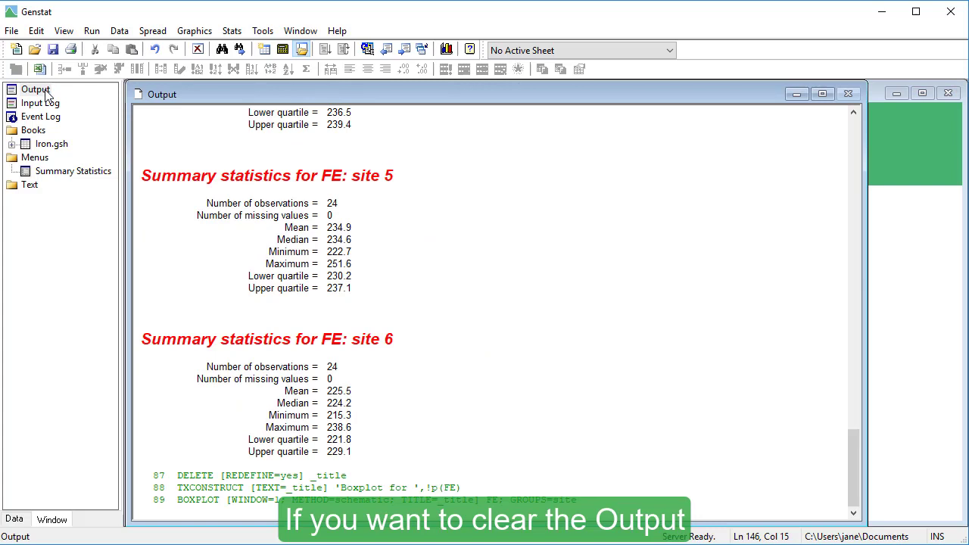
# Step: Delete all text in the Output window and confirm the deletion
pyautogui.click(36, 31)
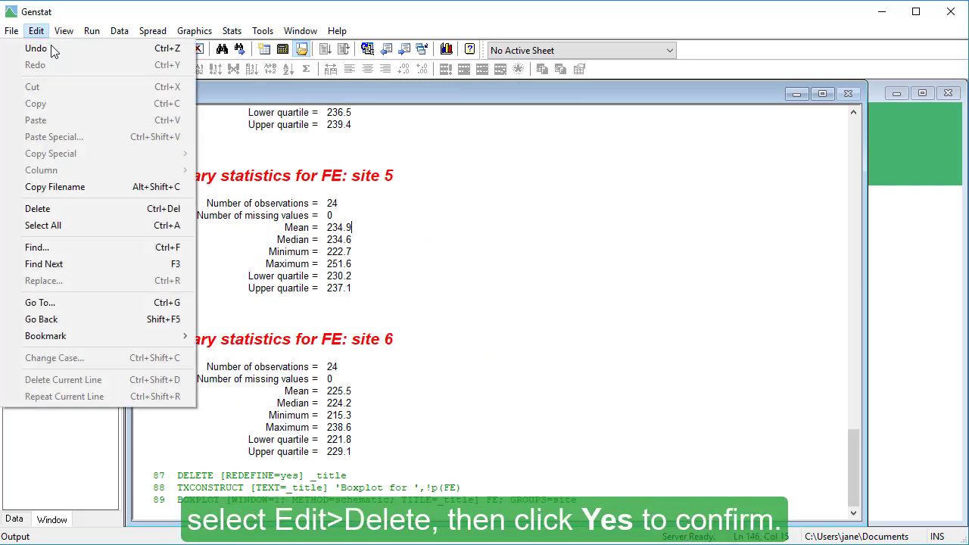
pyautogui.click(69, 208)
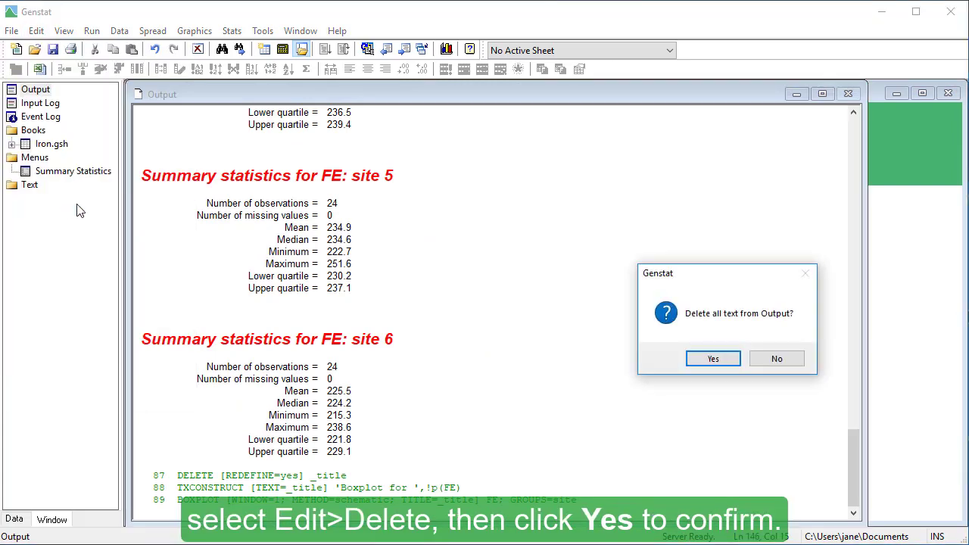
pyautogui.click(714, 360)
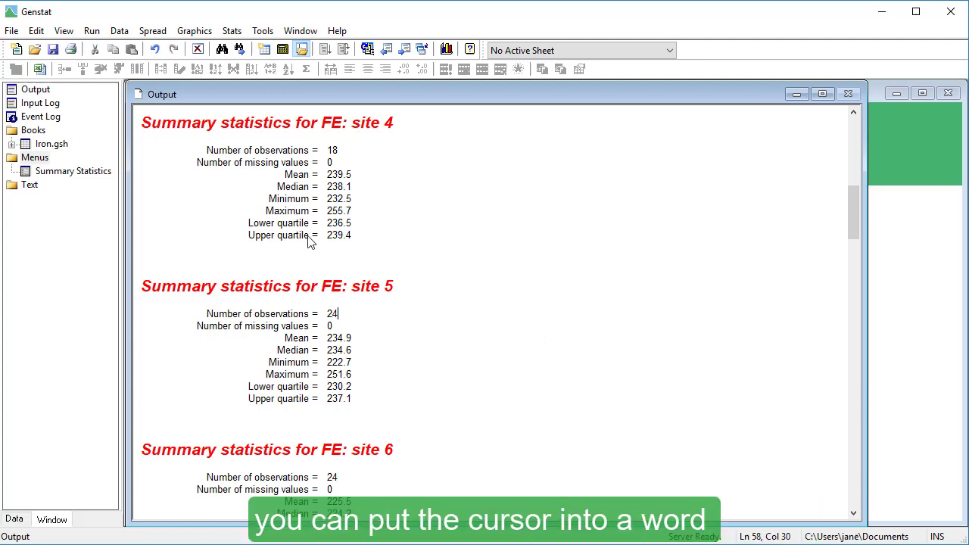
# Step: Look up 'quartile' in online help, then reopen Summary Statistics from the Menus list
pyautogui.moveTo(309, 238); pyautogui.dragTo(278, 241)
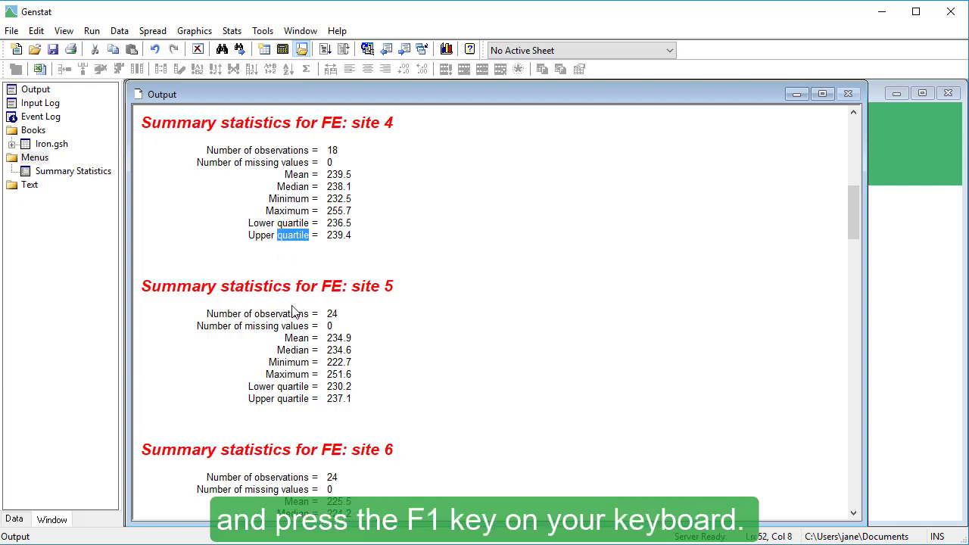
pyautogui.press('F1')
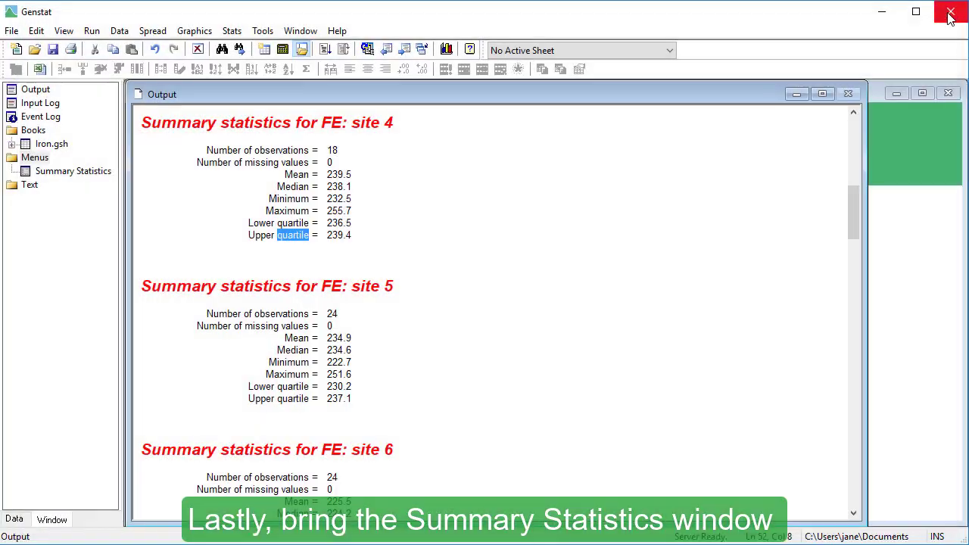
pyautogui.click(81, 173)
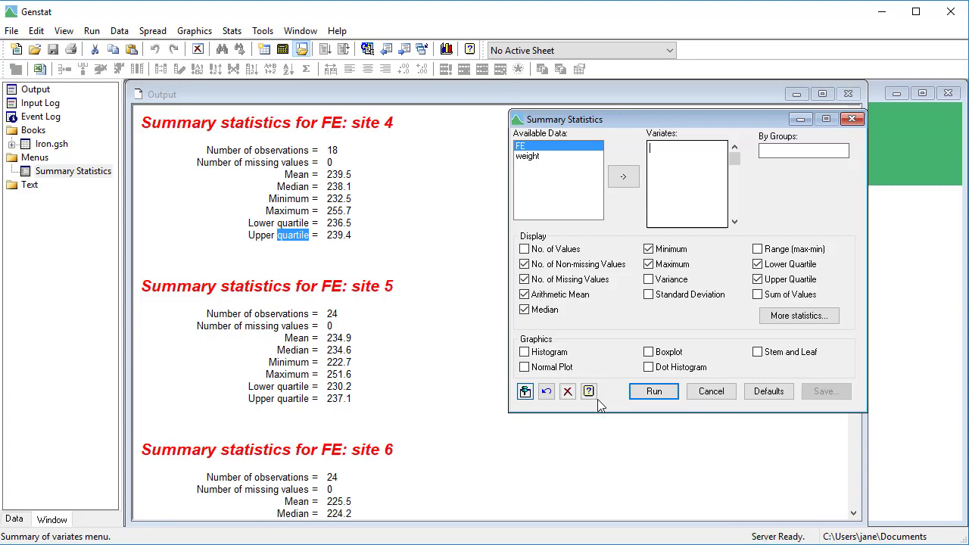
pyautogui.click(589, 391)
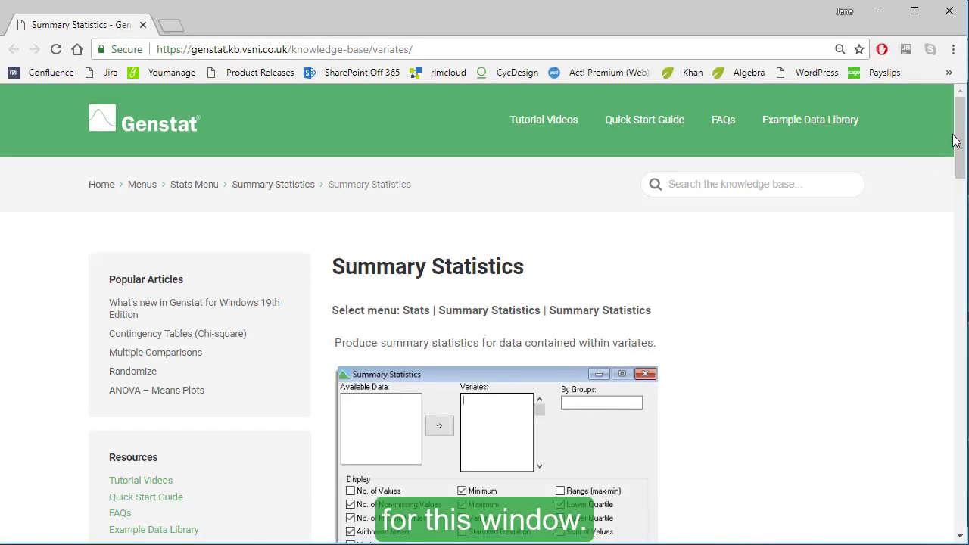
pyautogui.moveTo(958, 144); pyautogui.dragTo(955, 259)
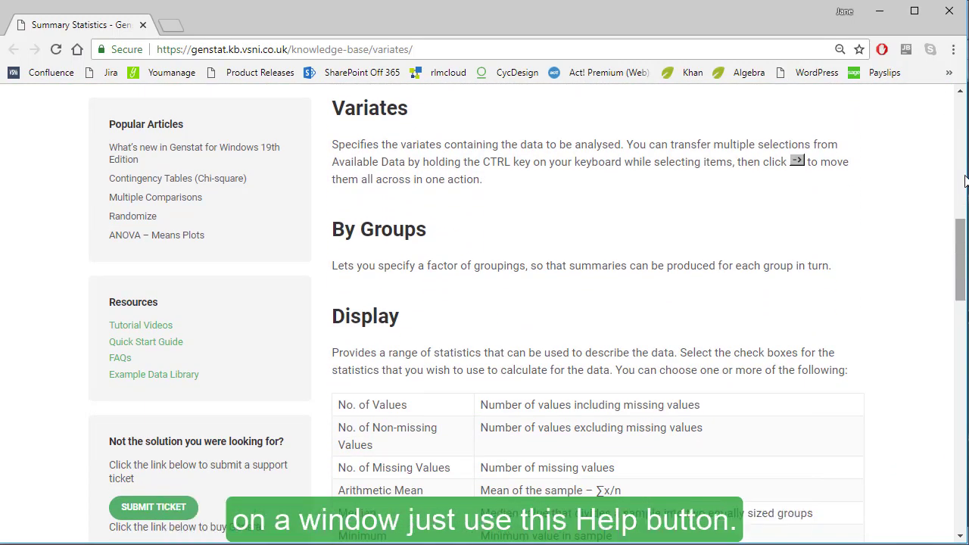
pyautogui.click(950, 17)
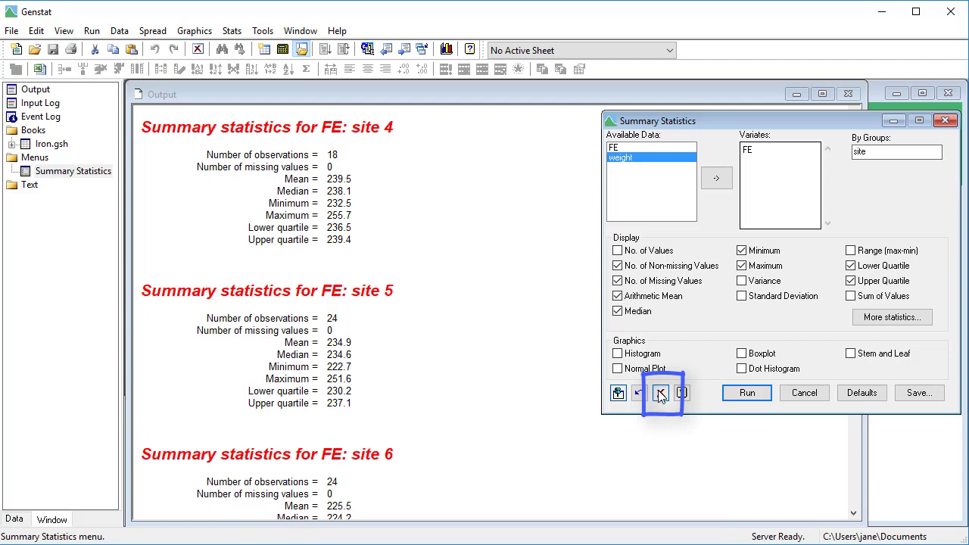
# Step: Clear and restore the FE-by-site settings, rerun, bring the dialog forward and open Help
pyautogui.click(660, 395)
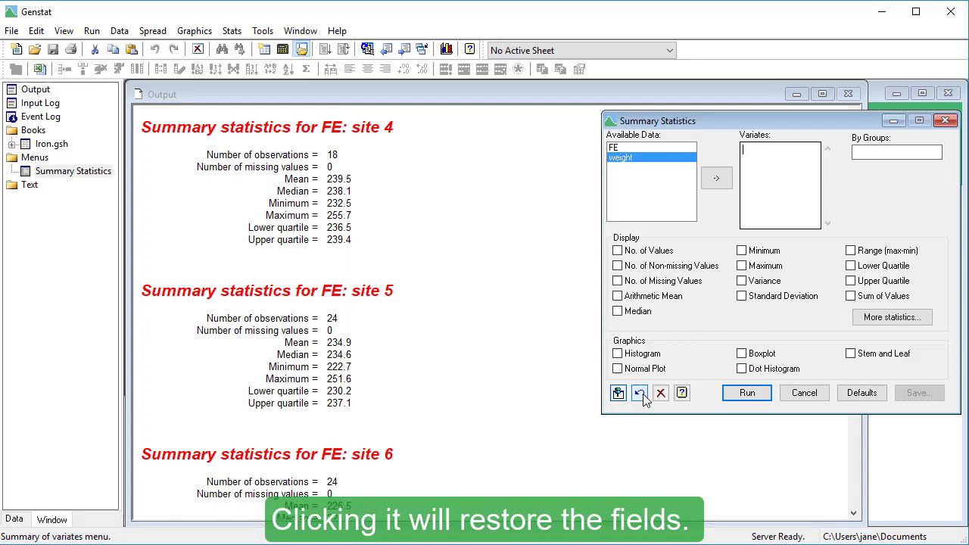
pyautogui.click(643, 394)
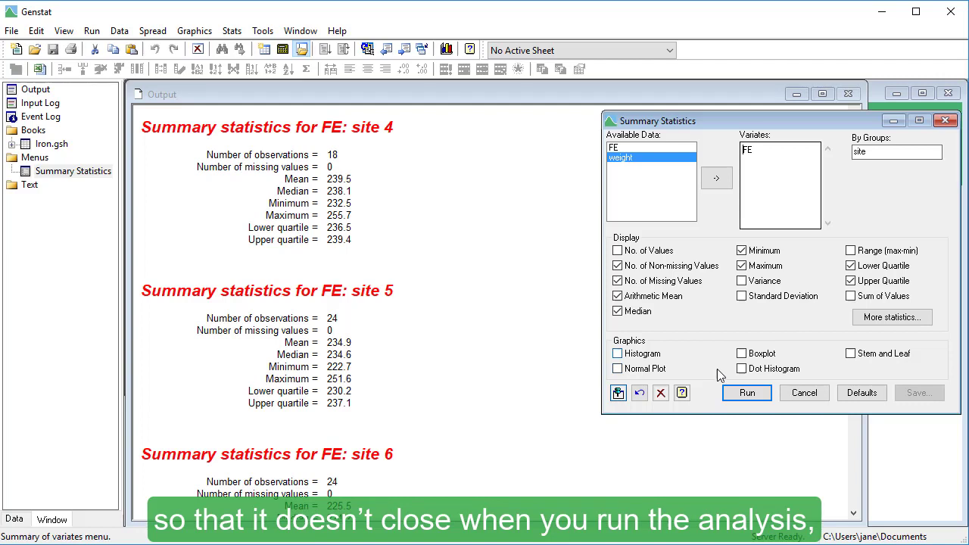
pyautogui.click(745, 393)
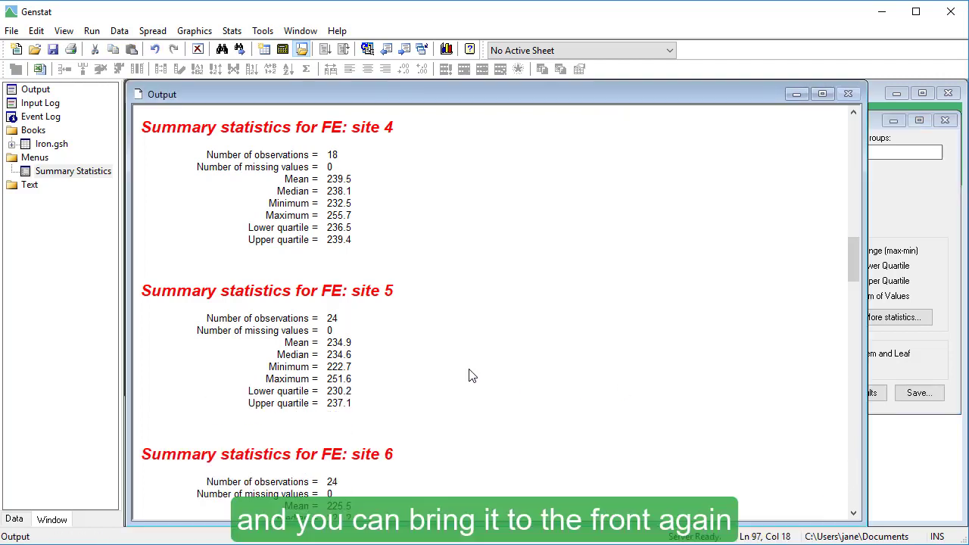
pyautogui.doubleClick(73, 171)
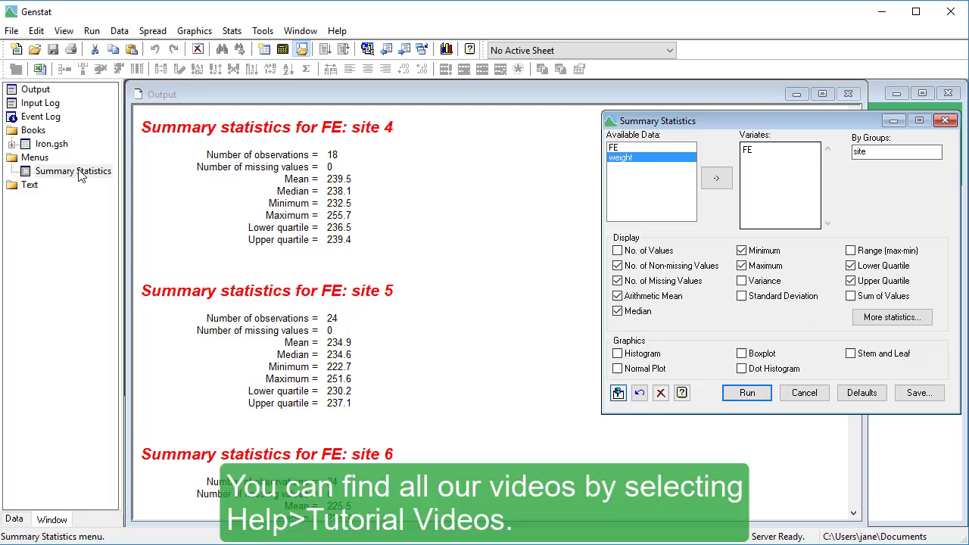
pyautogui.click(338, 31)
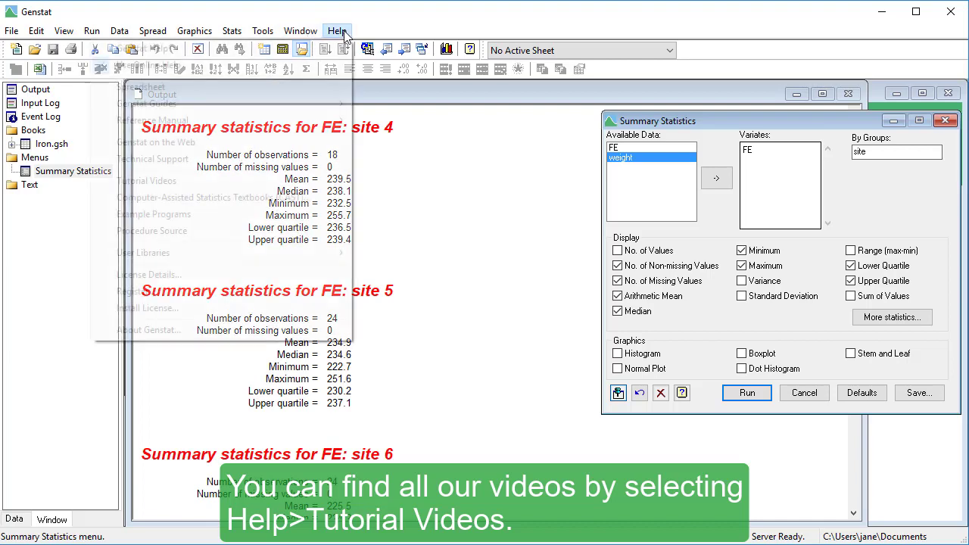